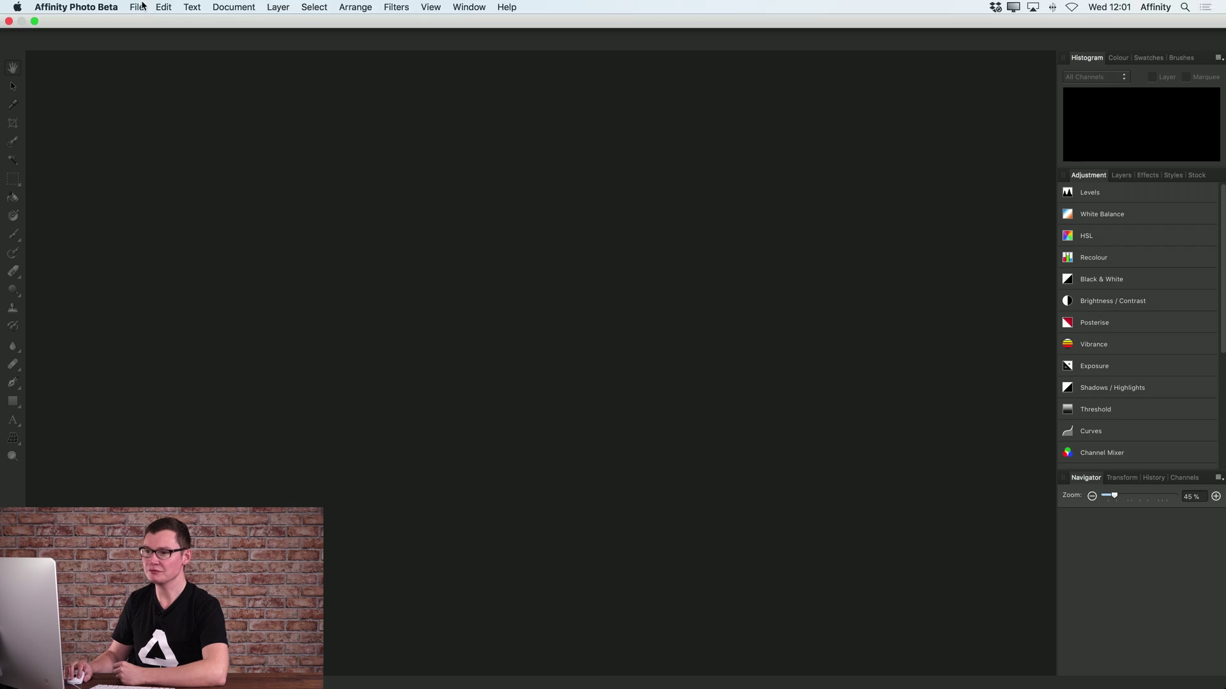
Step: Start a new HDR merge and add the five bracketed JPEGs _DSC7386–_DSC7390 as sources
left_click(139, 7)
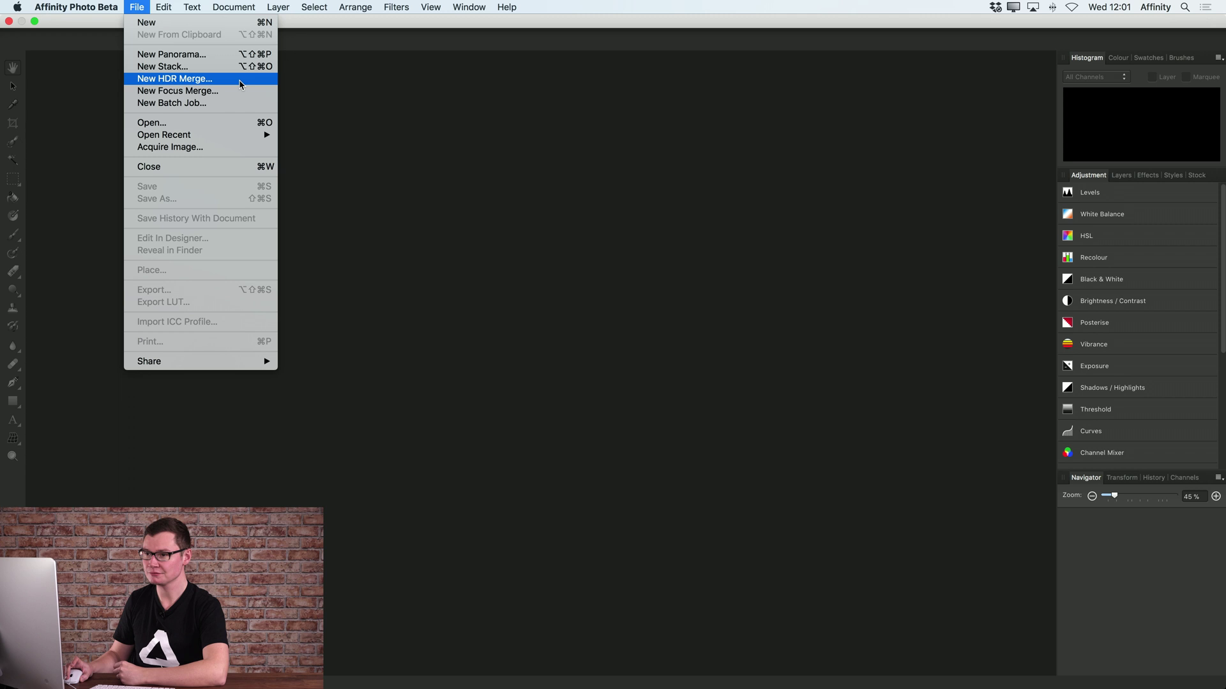
left_click(241, 85)
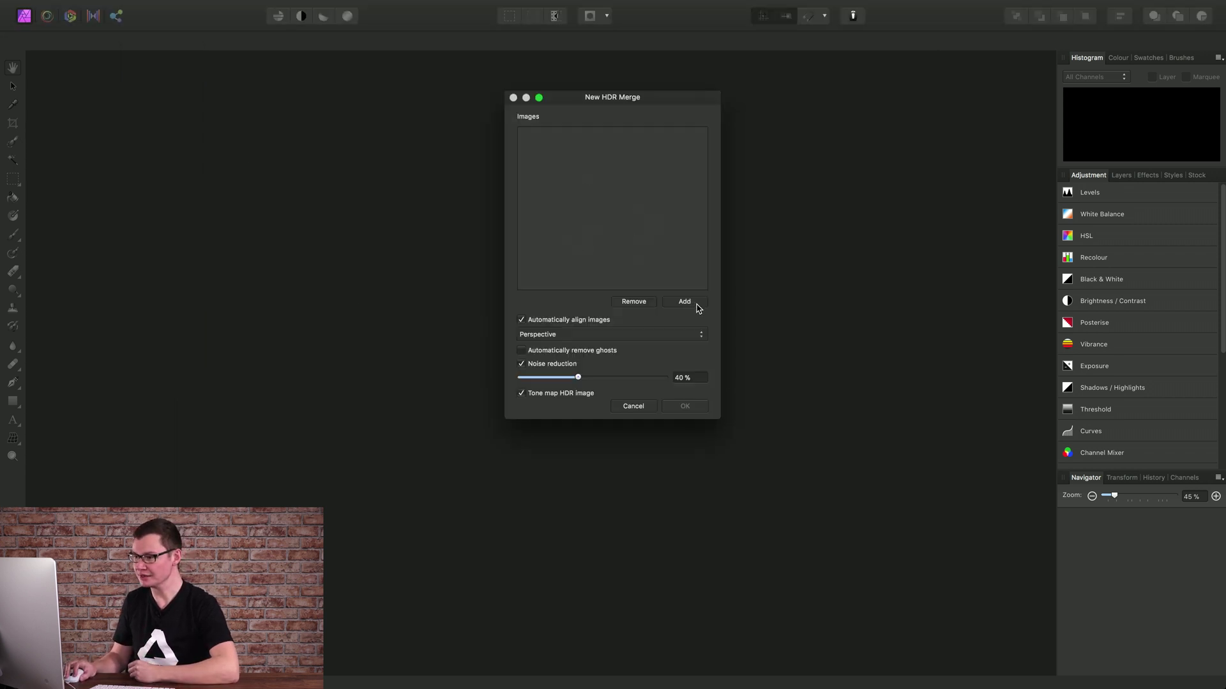
left_click(684, 302)
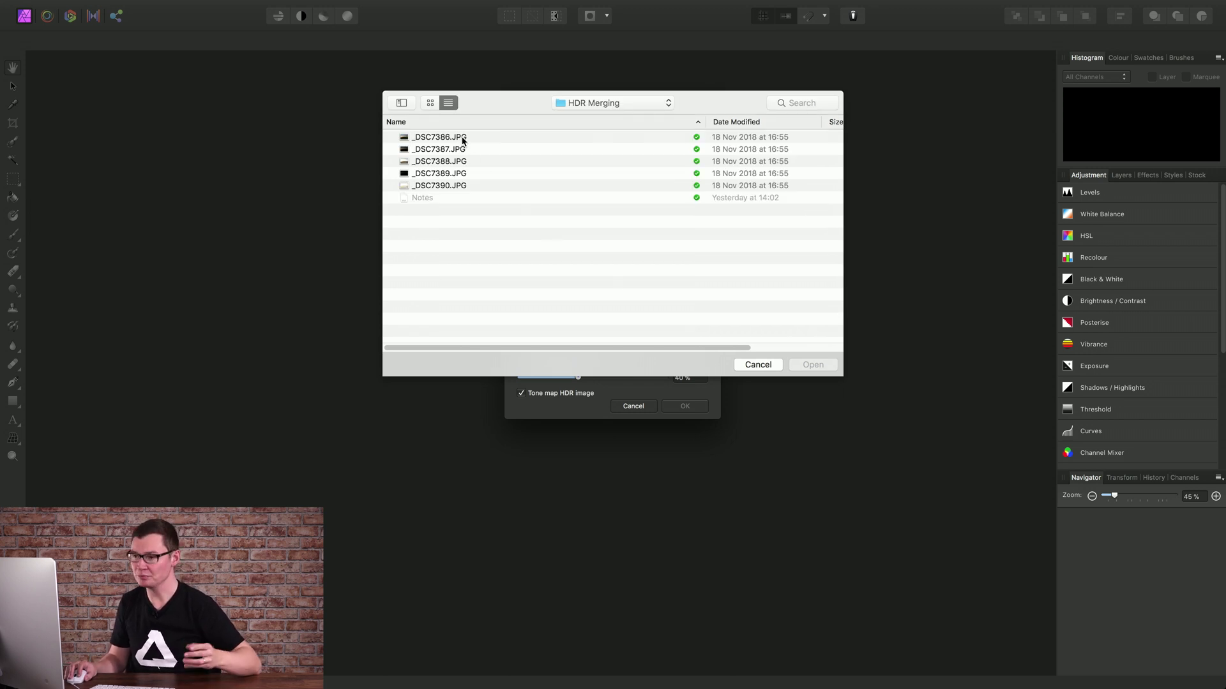
left_click(463, 139)
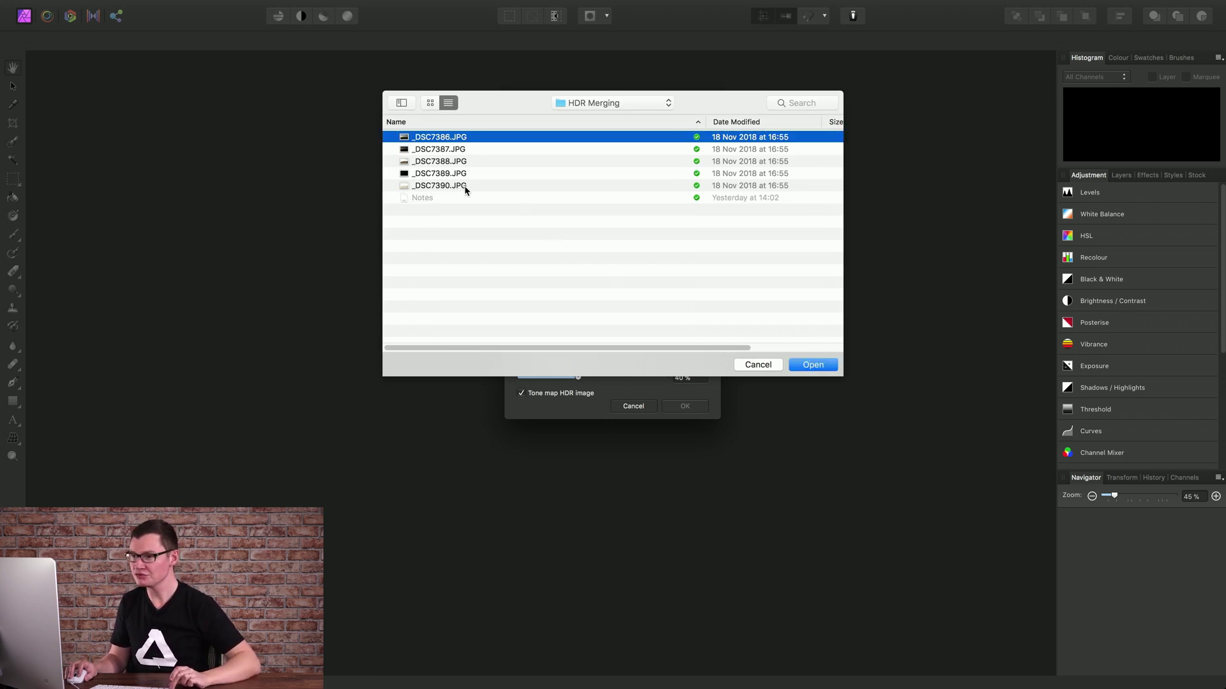
left_click(465, 186, "shift")
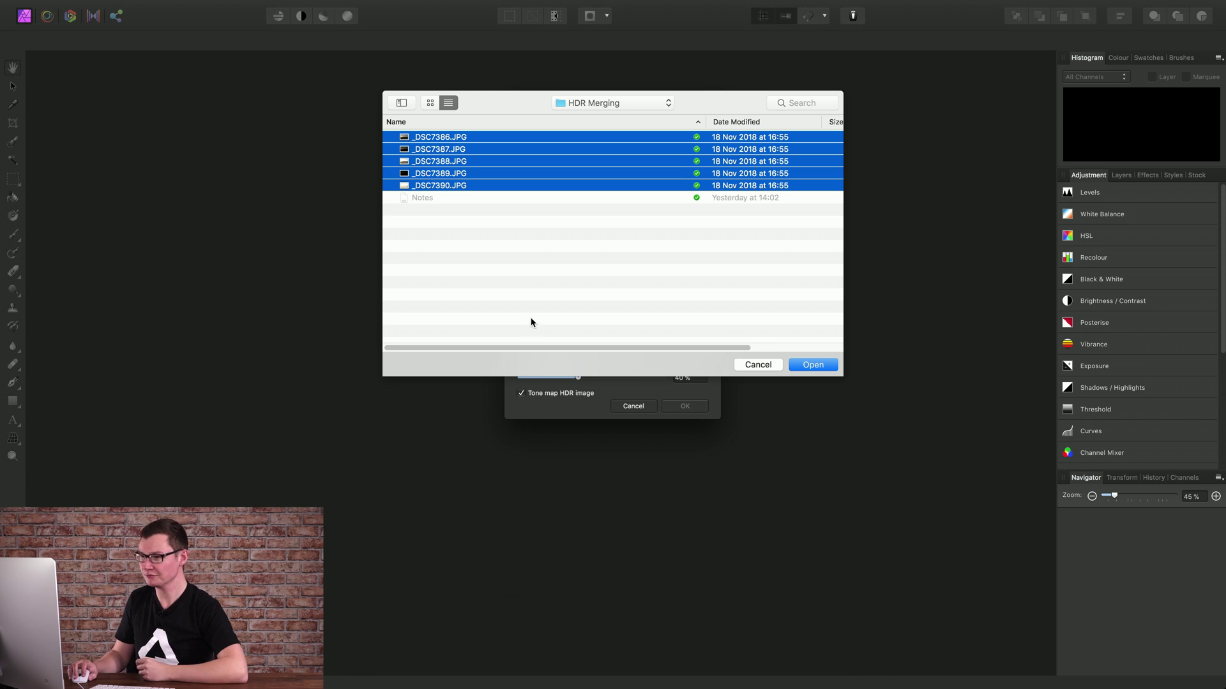
left_click(812, 365)
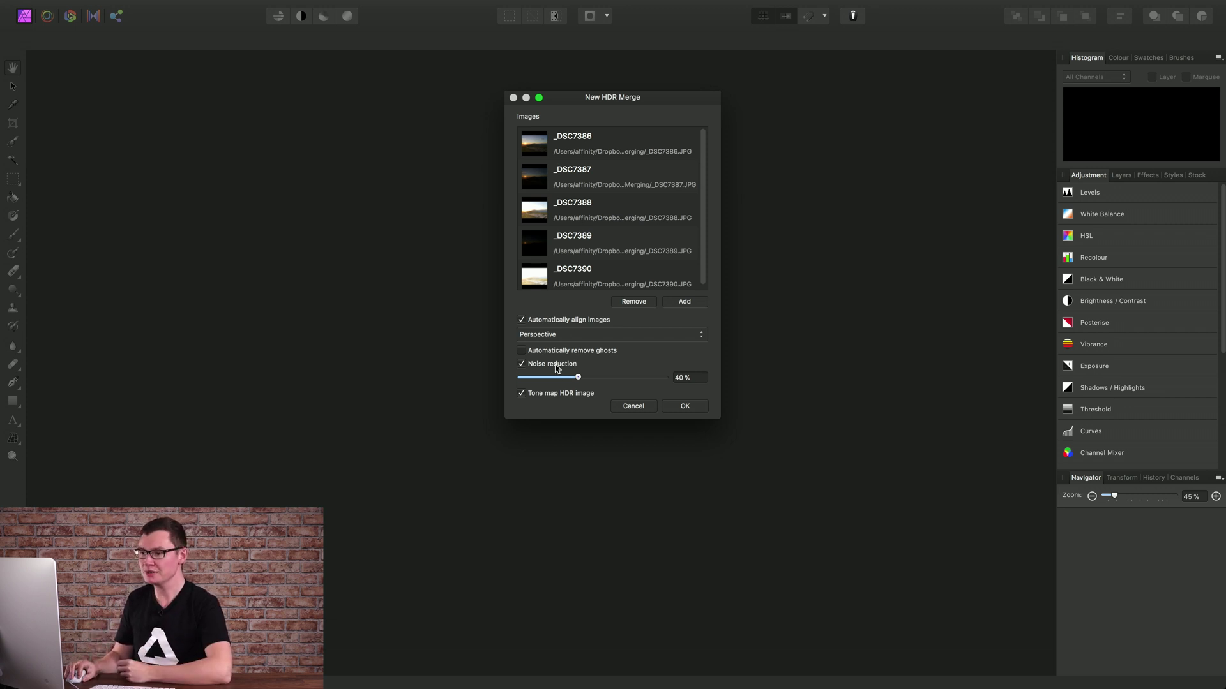
Step: Uncheck Noise reduction, leaving alignment and tone mapping enabled
left_click(556, 369)
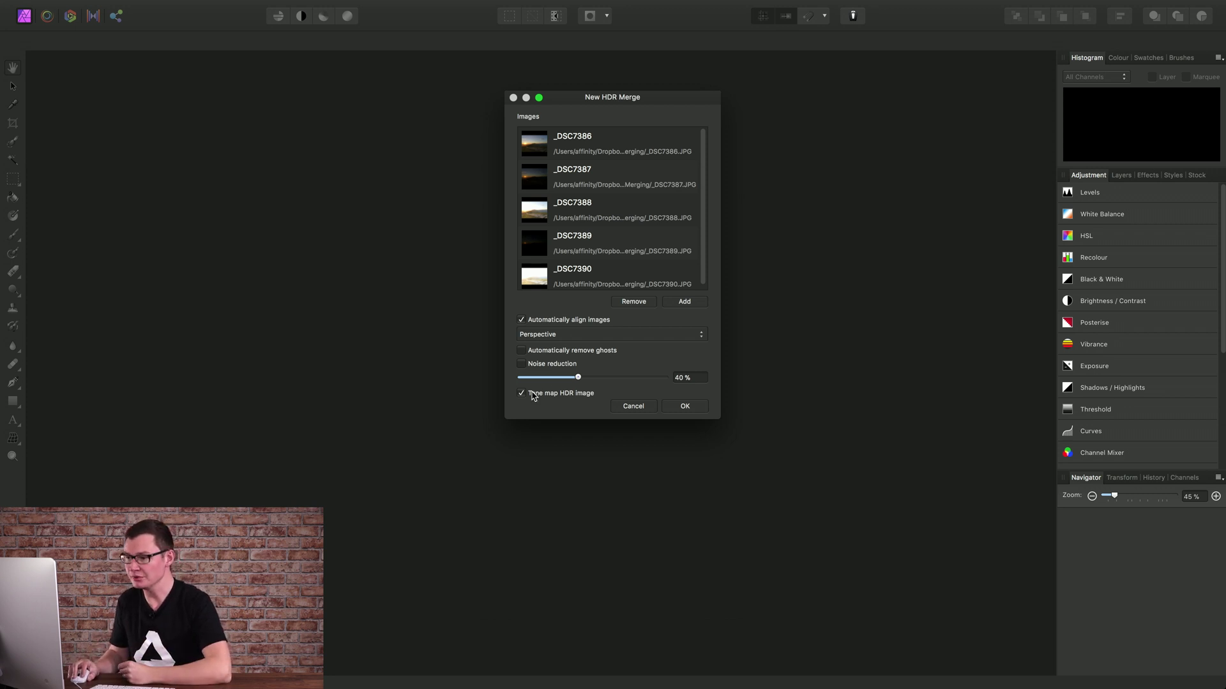
Step: Run the merge to produce a 32-bit HDR image in the Tone Map persona
left_click(701, 409)
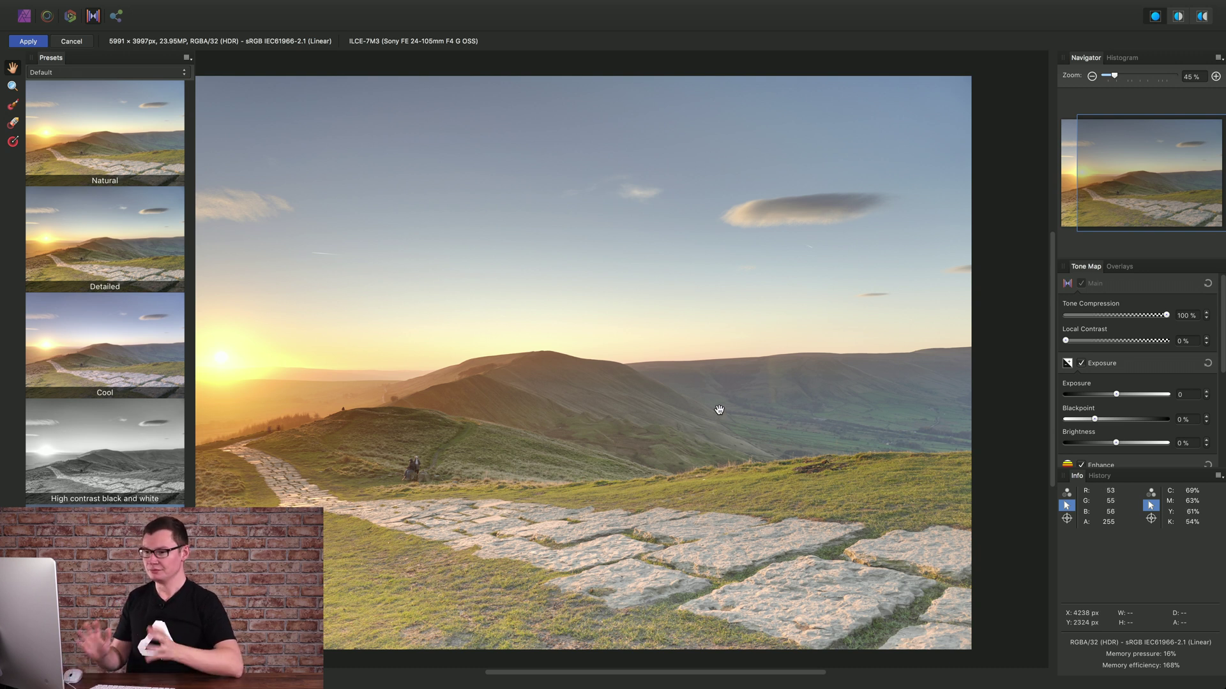
Step: Try the Detailed and Natural tone map presets on the merged landscape
left_click(88, 74)
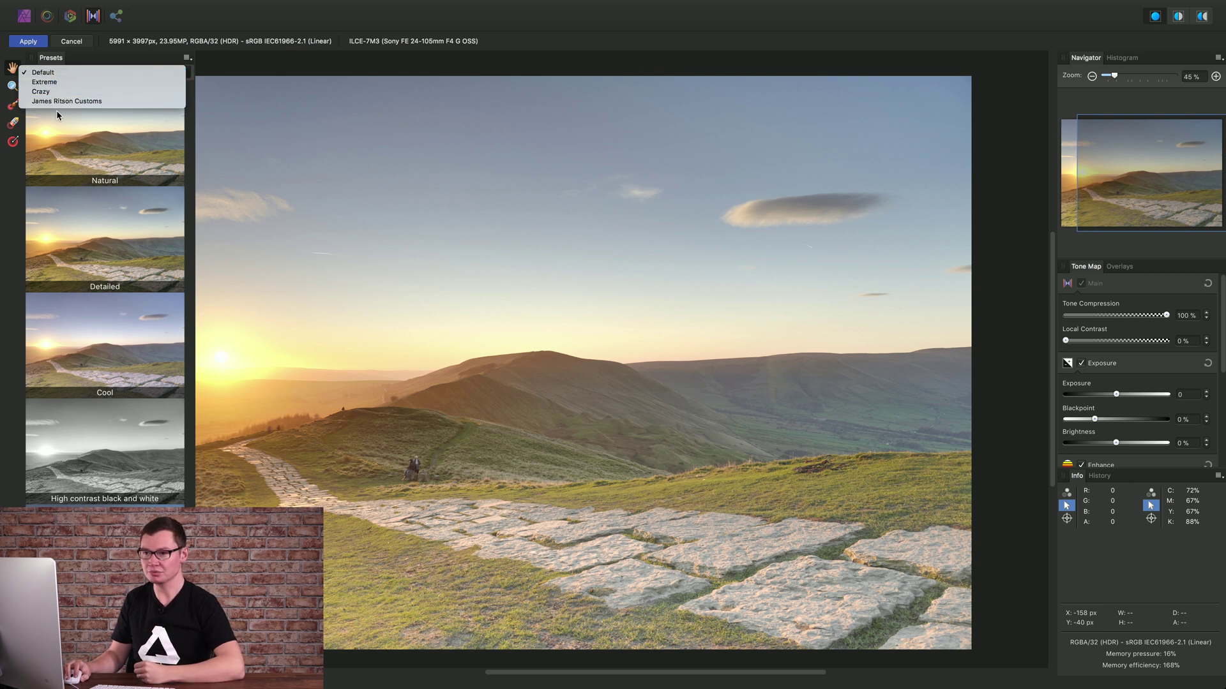
left_click(85, 58)
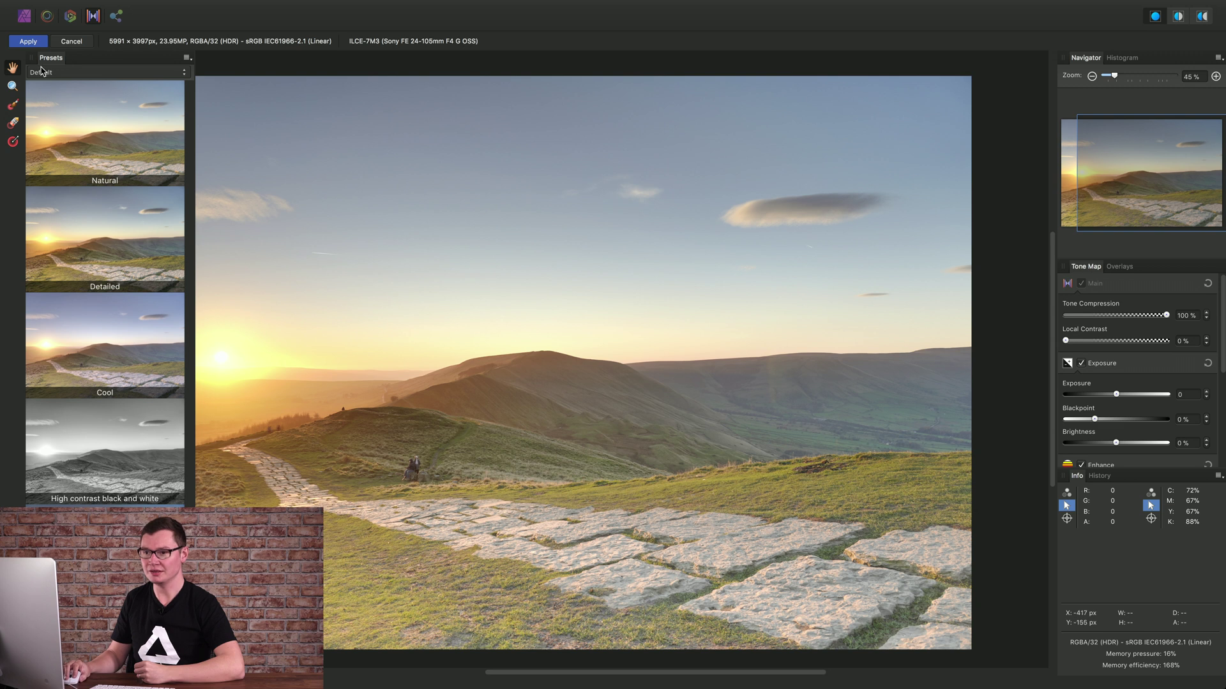
left_click(85, 226)
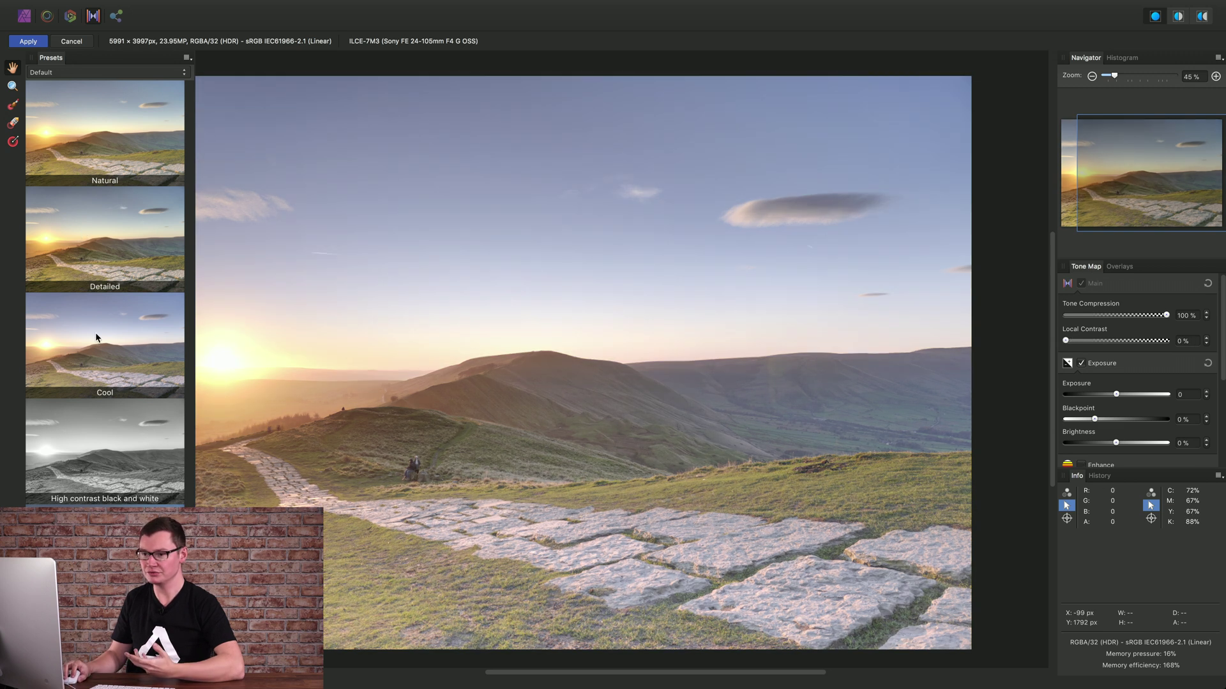
left_click(96, 339)
left_click(103, 248)
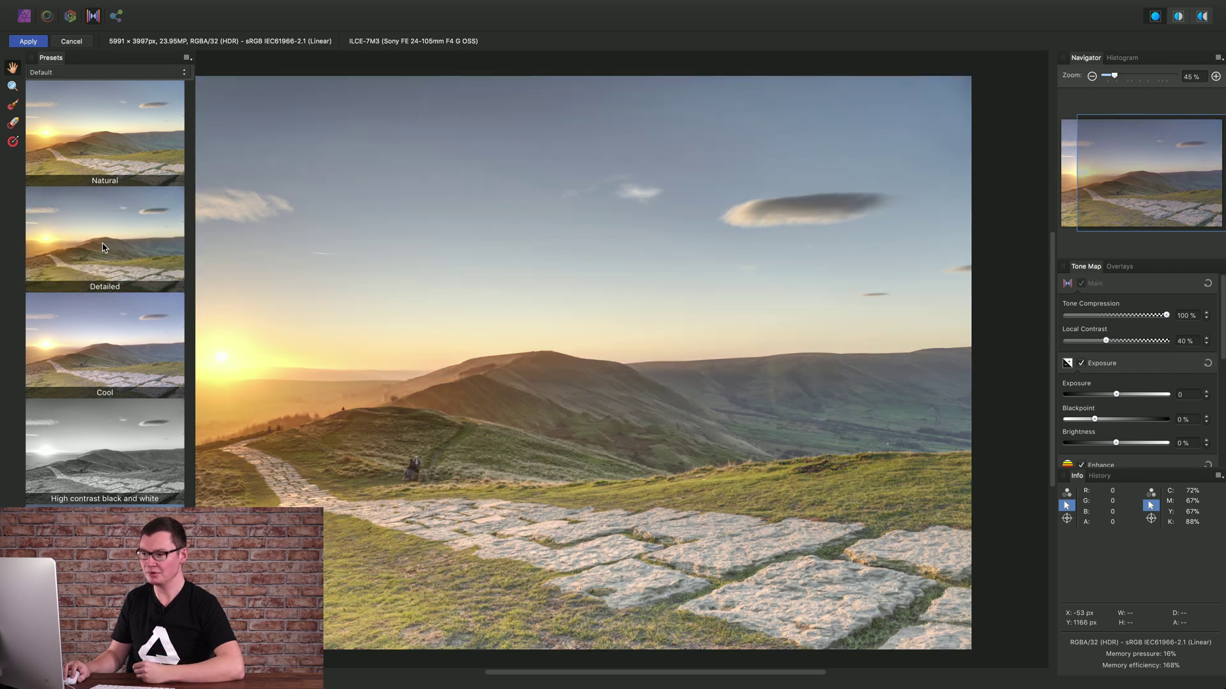
left_click(105, 137)
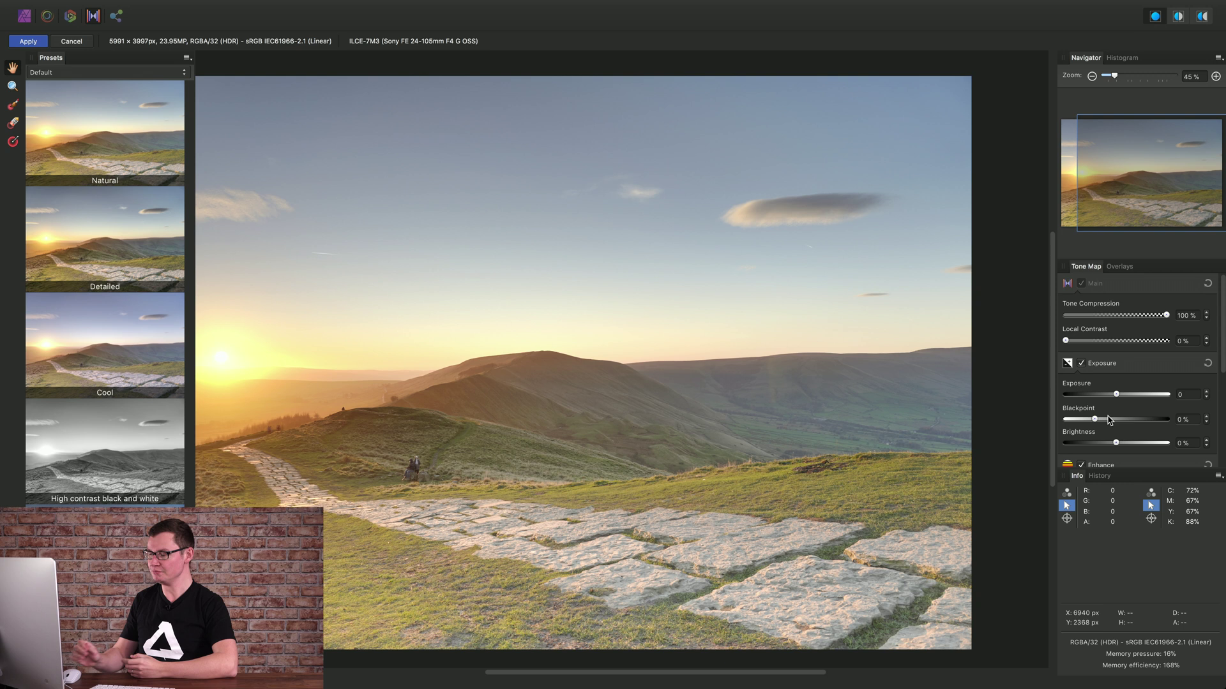
Step: Set Tone Compression to 100% and adjust the Local Contrast slider
left_click_drag(1165, 316, 1064, 322)
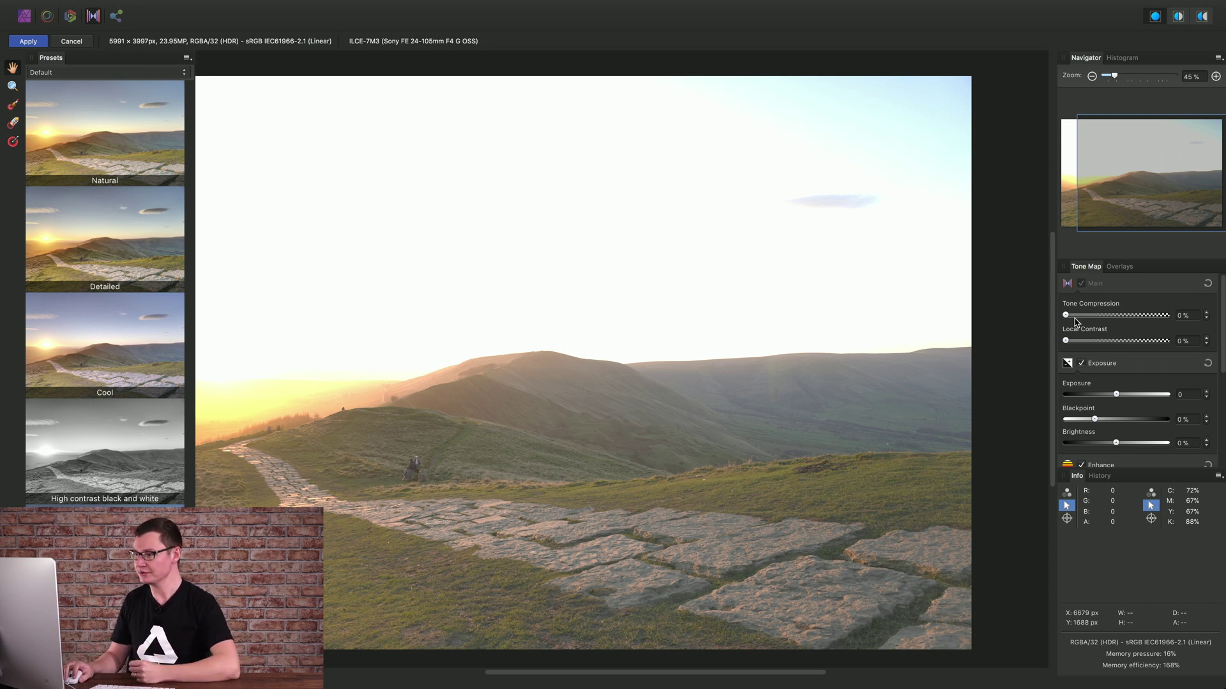
left_click_drag(1065, 315, 1181, 326)
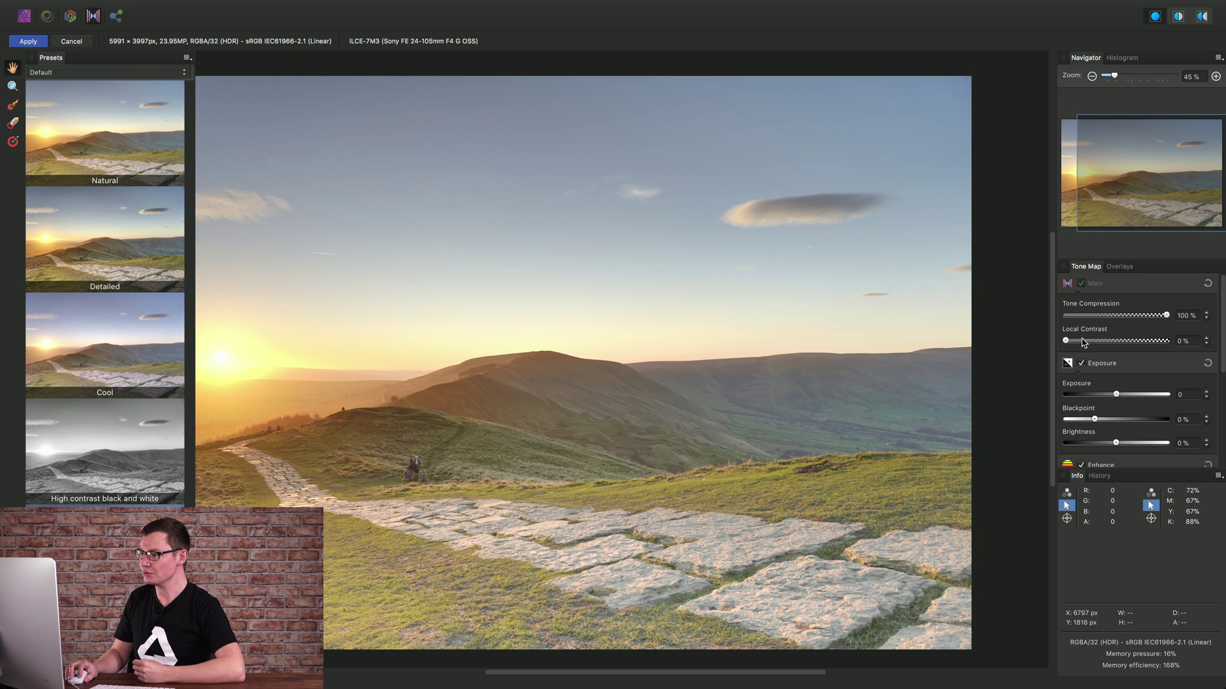
left_click_drag(1065, 341, 1151, 345)
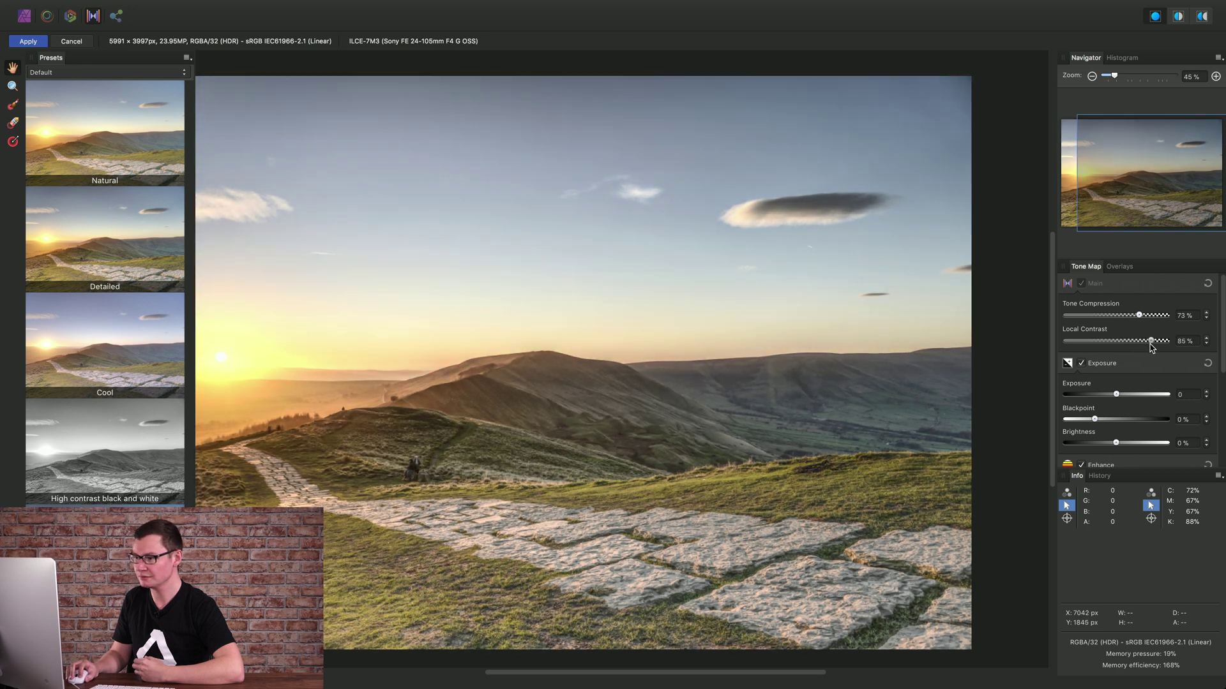
left_click(1150, 341)
left_click(1145, 316)
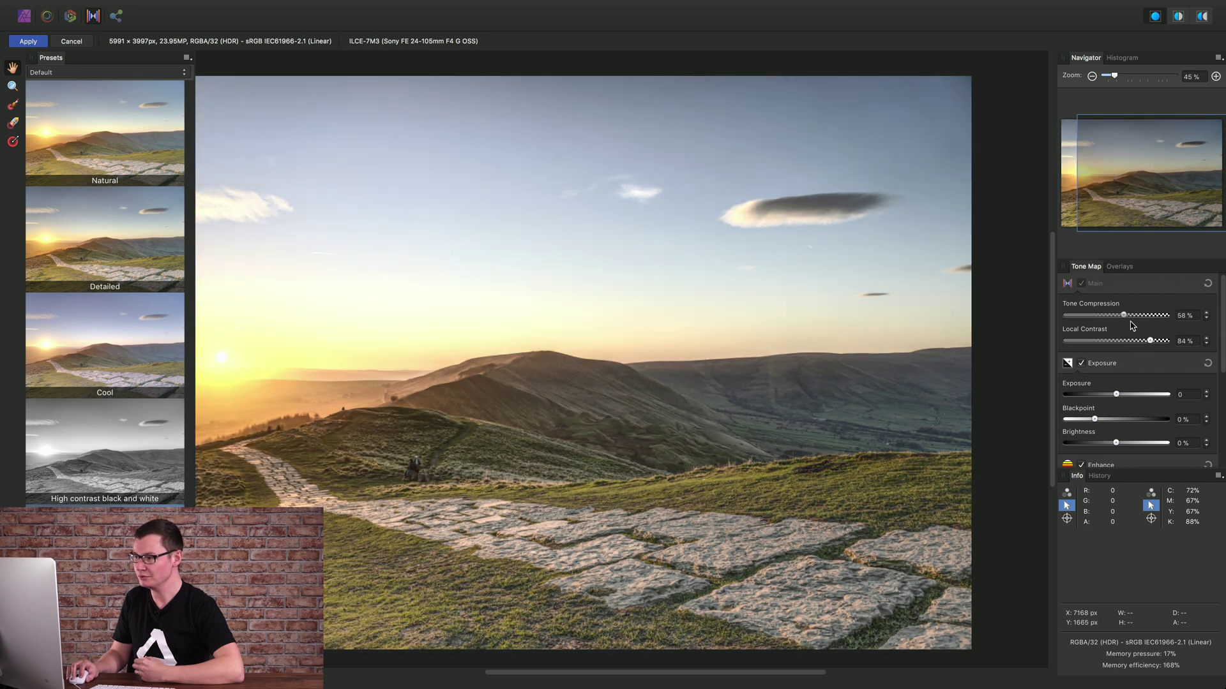
left_click_drag(1146, 316, 1124, 325)
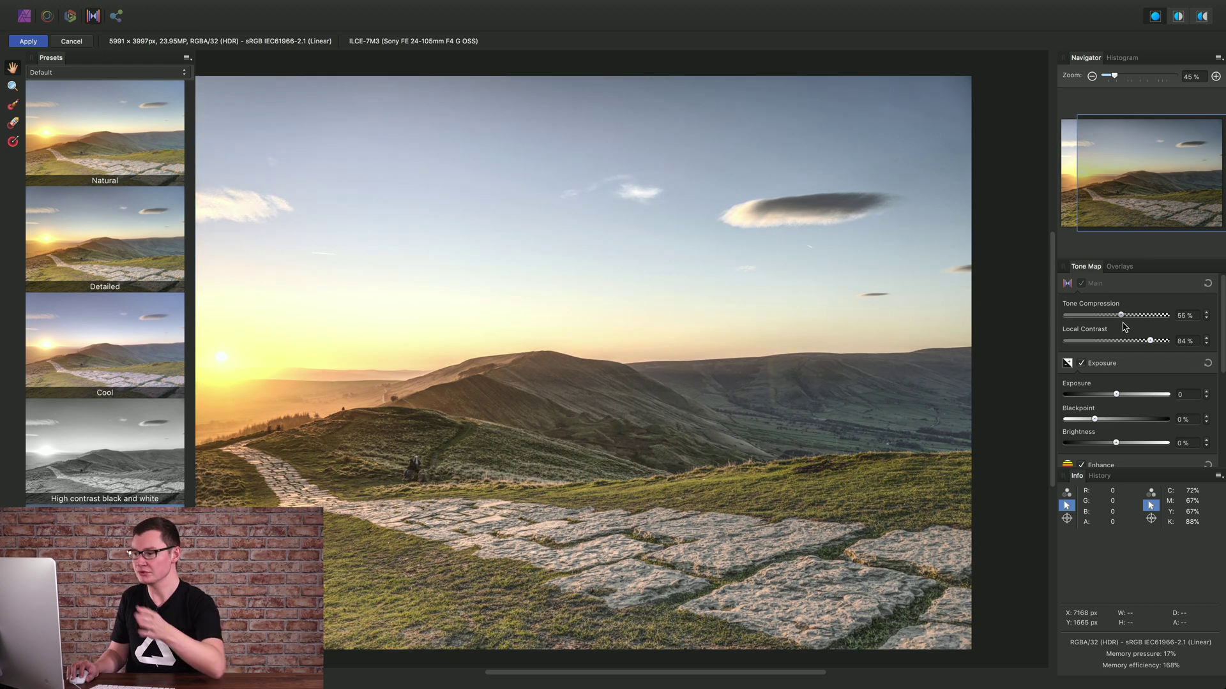
left_click_drag(1124, 327, 1078, 345)
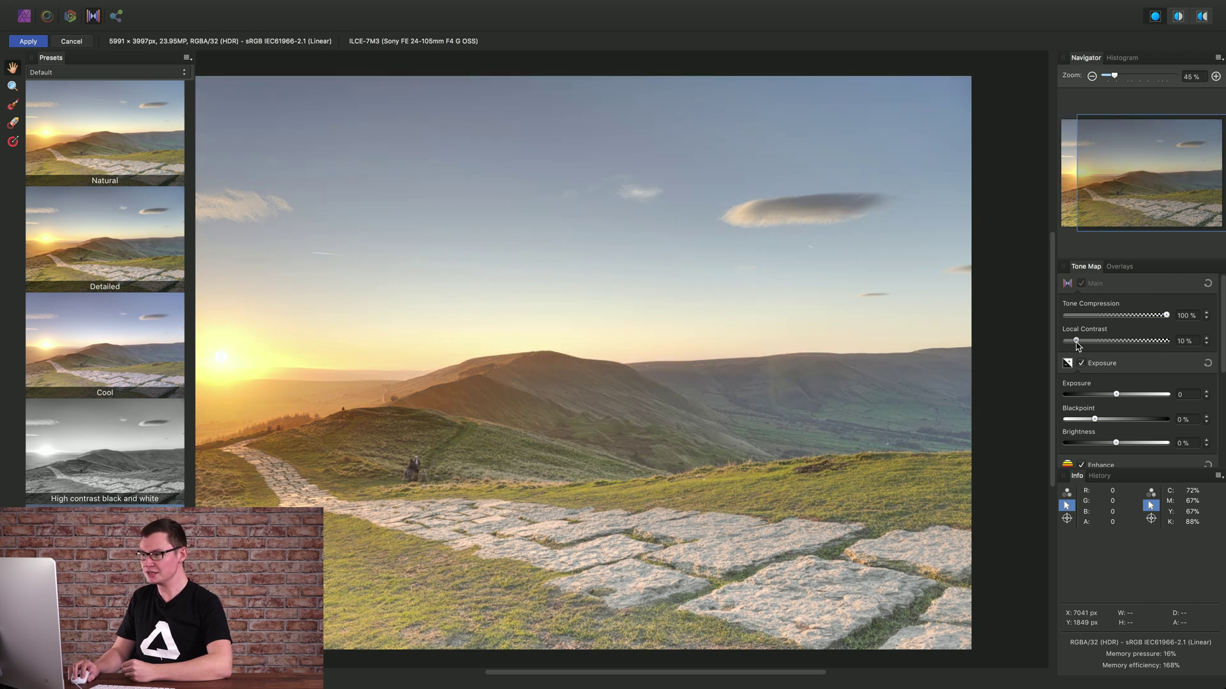
Step: Nudge Local Contrast, enable Shadows & Highlights, and pull Highlights down to -65%
left_click_drag(1079, 345, 1080, 345)
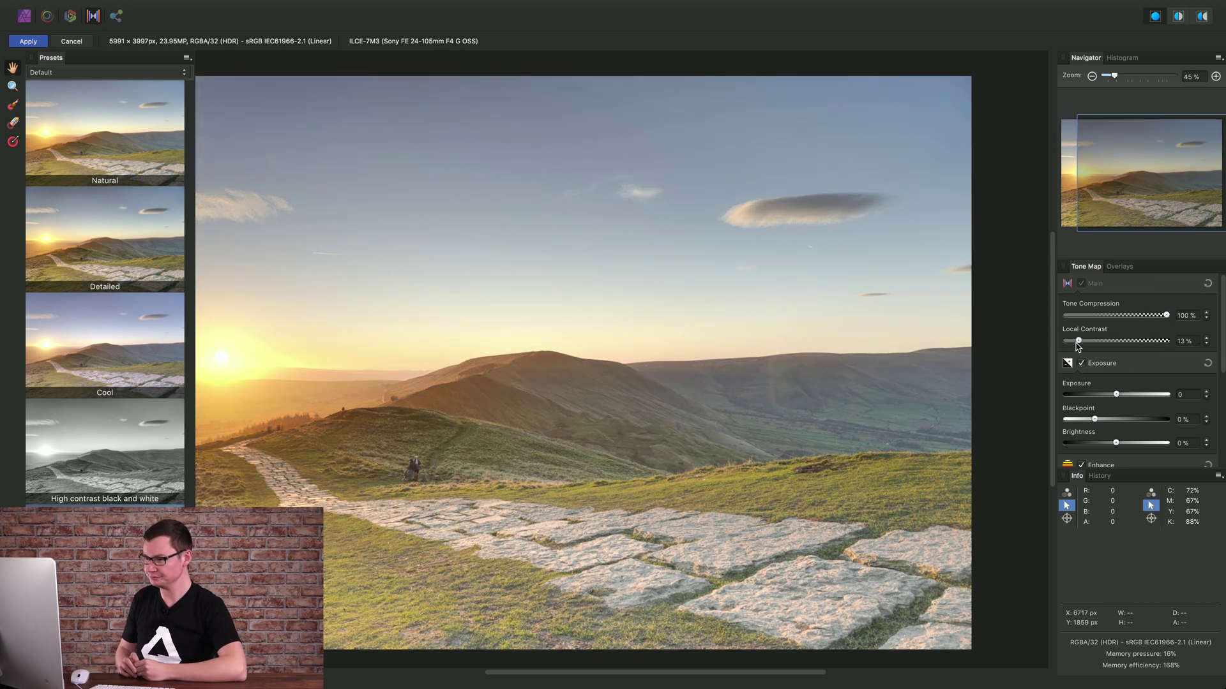
scroll(1222, 363, "down", 5)
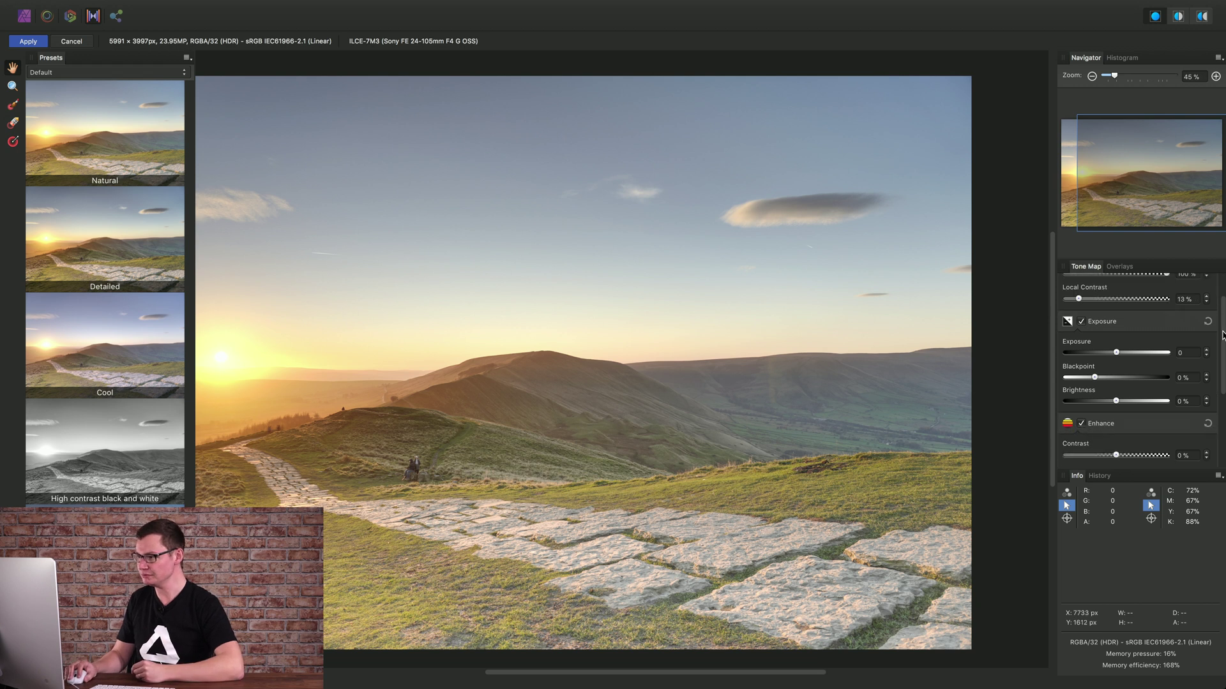
scroll(1222, 386, "down", 2)
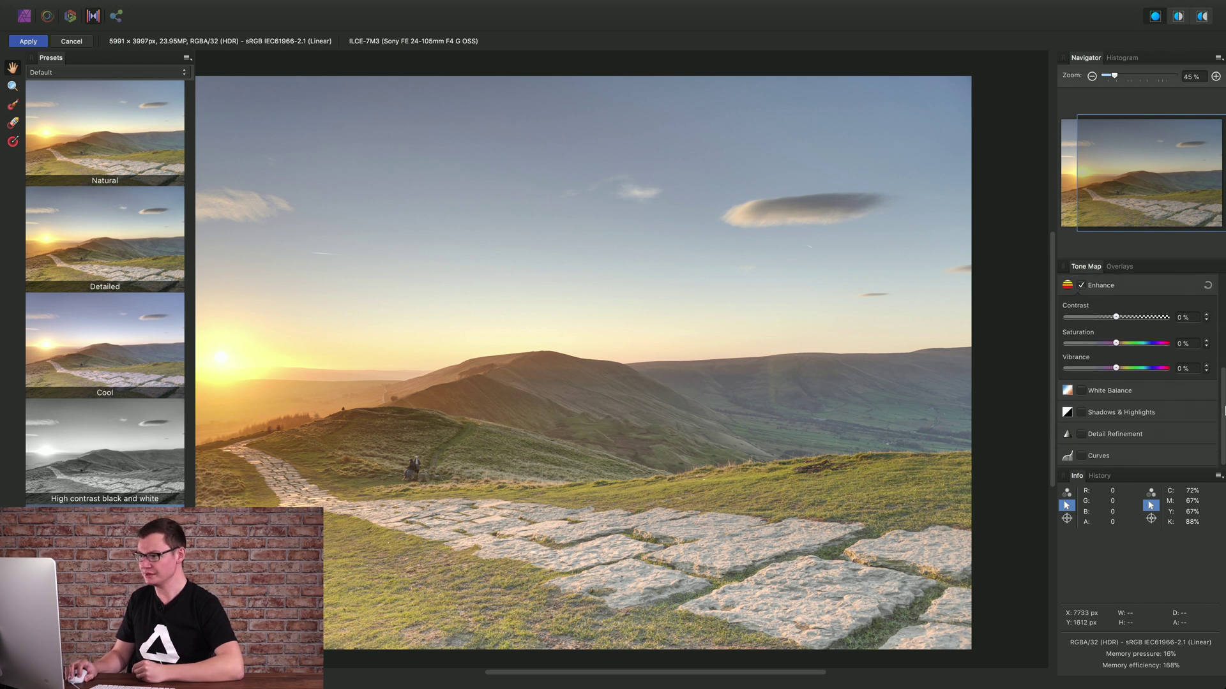
left_click(1127, 415)
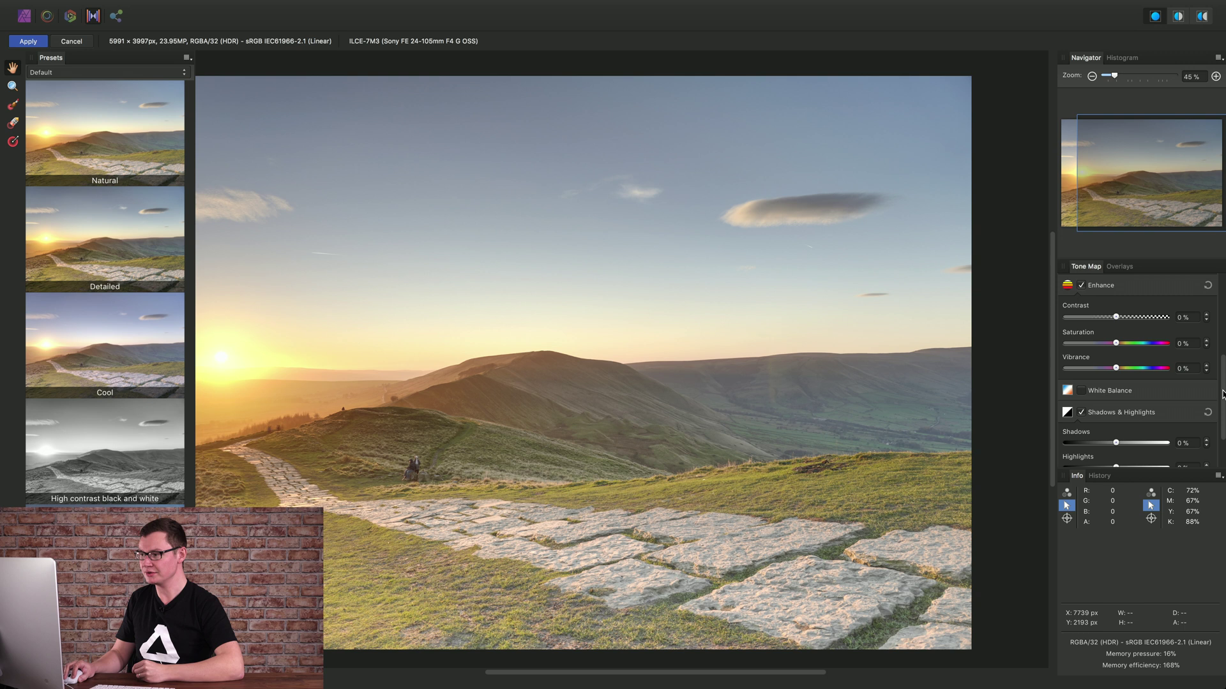
scroll(1221, 395, "down", 2)
left_click_drag(1120, 419, 1085, 416)
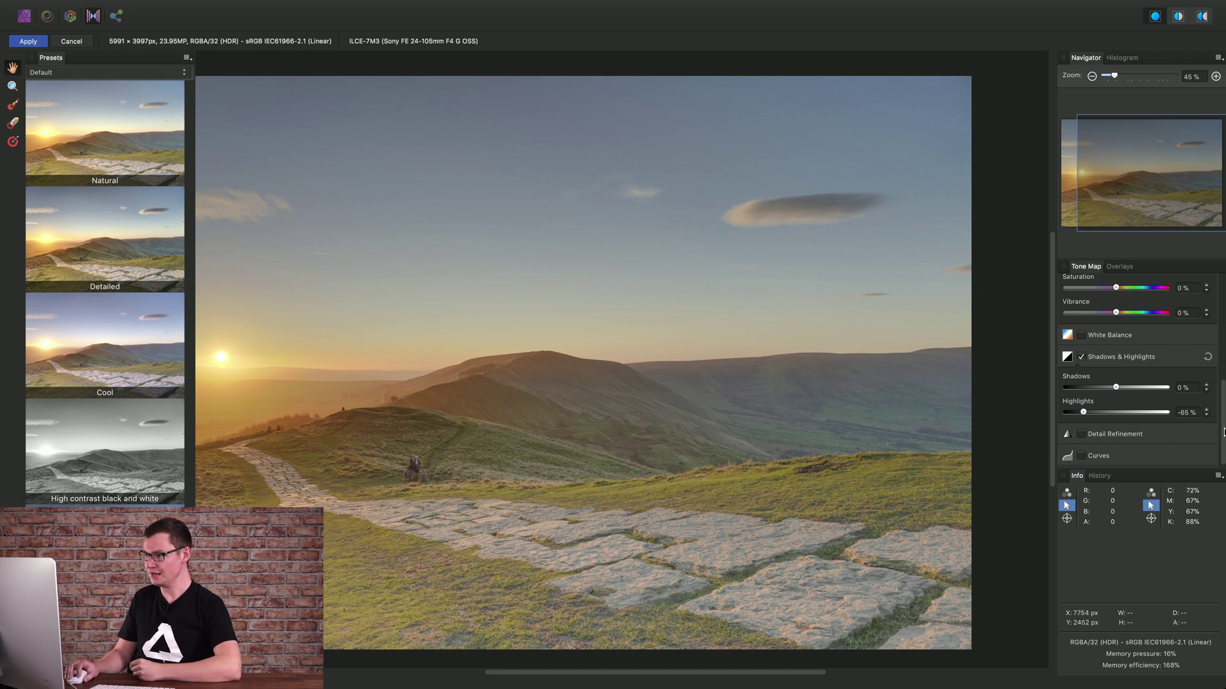
Step: Raise Enhance Saturation to 26% for richer sunset colours
scroll(1148, 371, "up", 5)
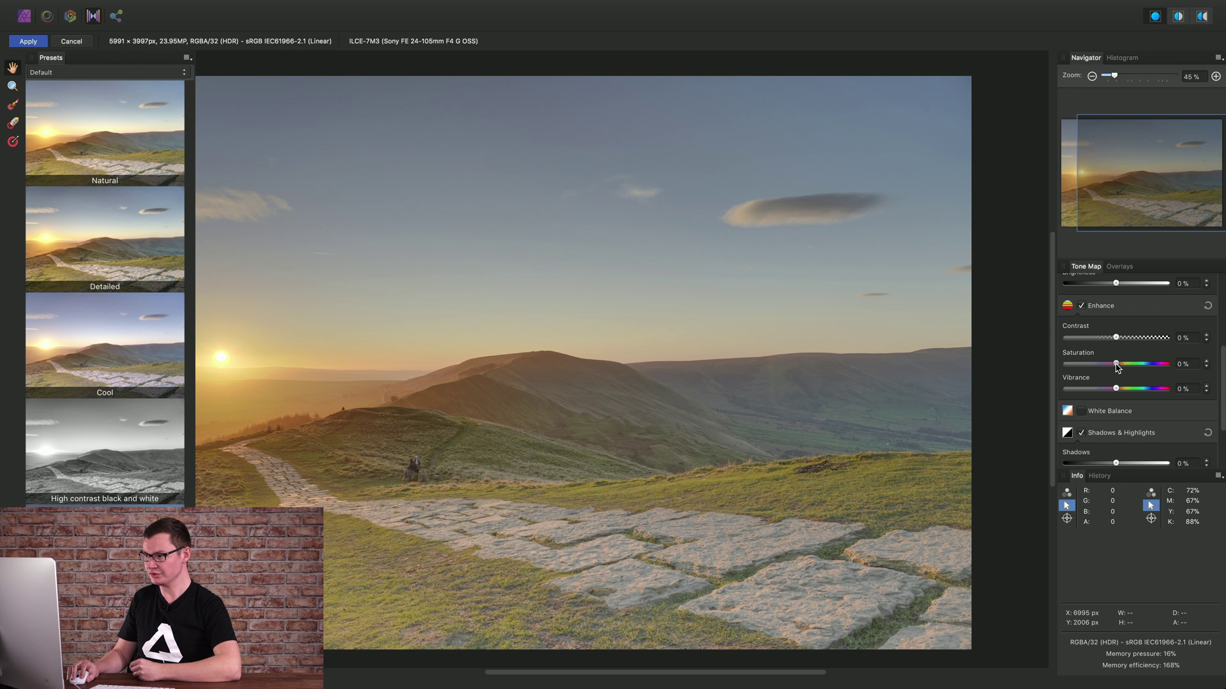
left_click_drag(1119, 366, 1127, 367)
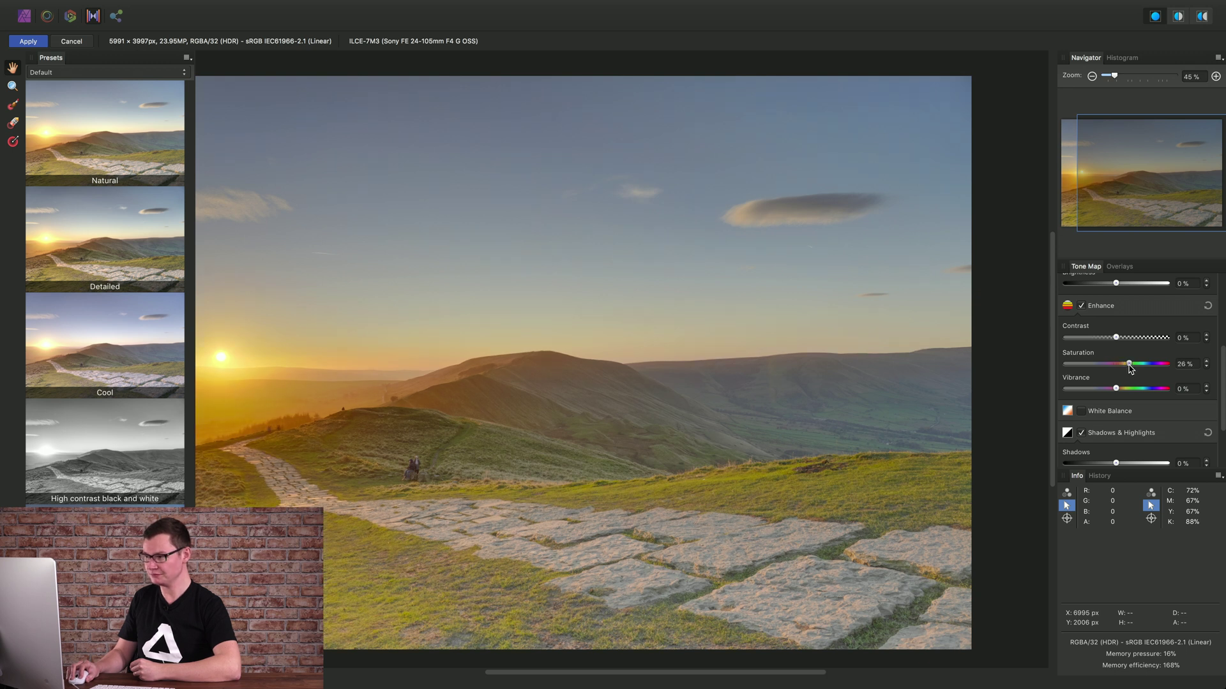
scroll(1212, 408, "down", 5)
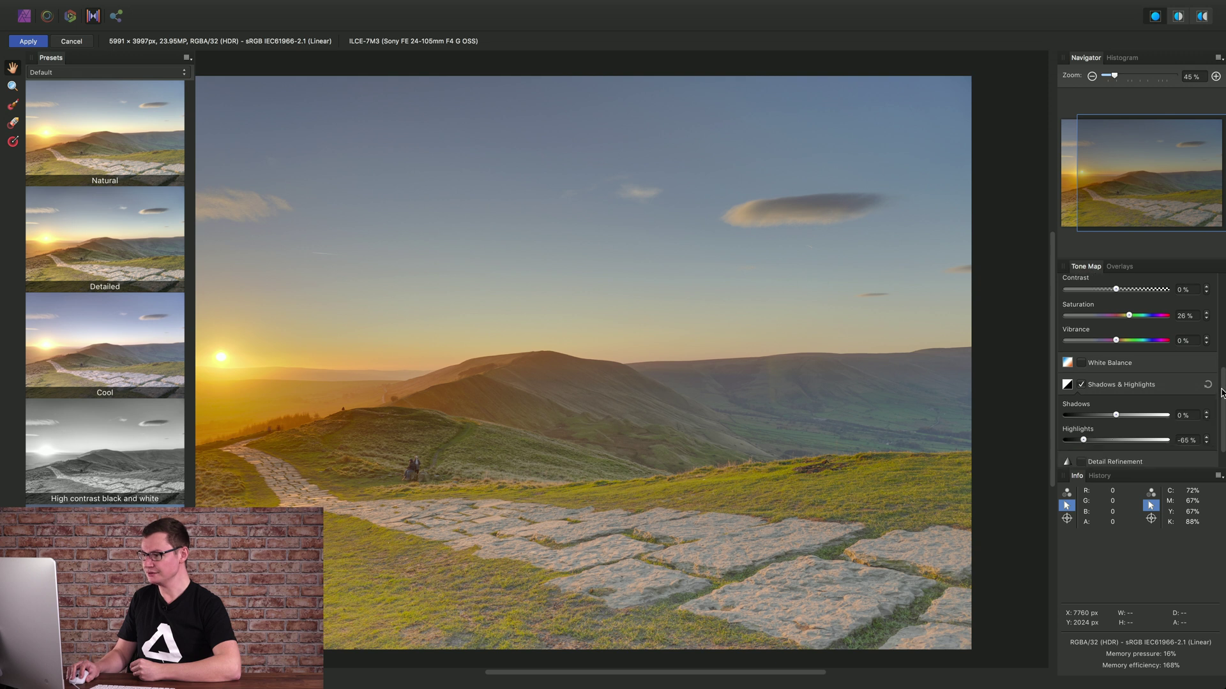
Step: Enable Curves and bend the Master curve into an S, lowering shadows and lifting highlights
left_click(1103, 456)
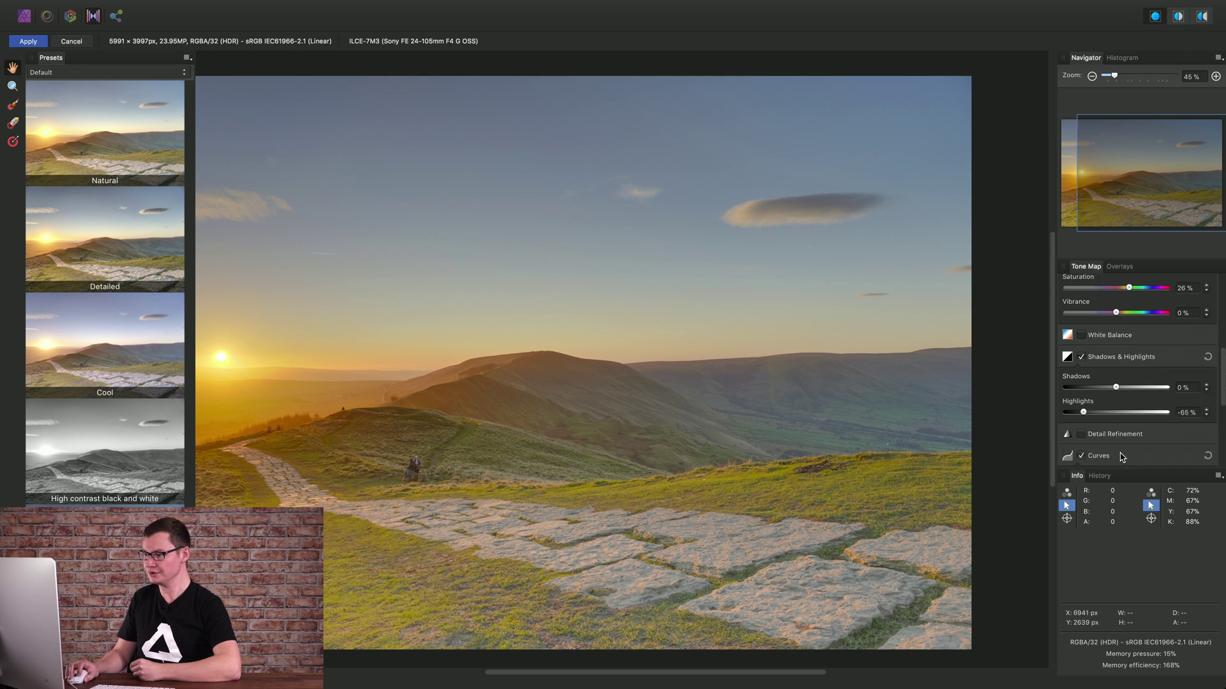
left_click_drag(1220, 366, 1224, 433)
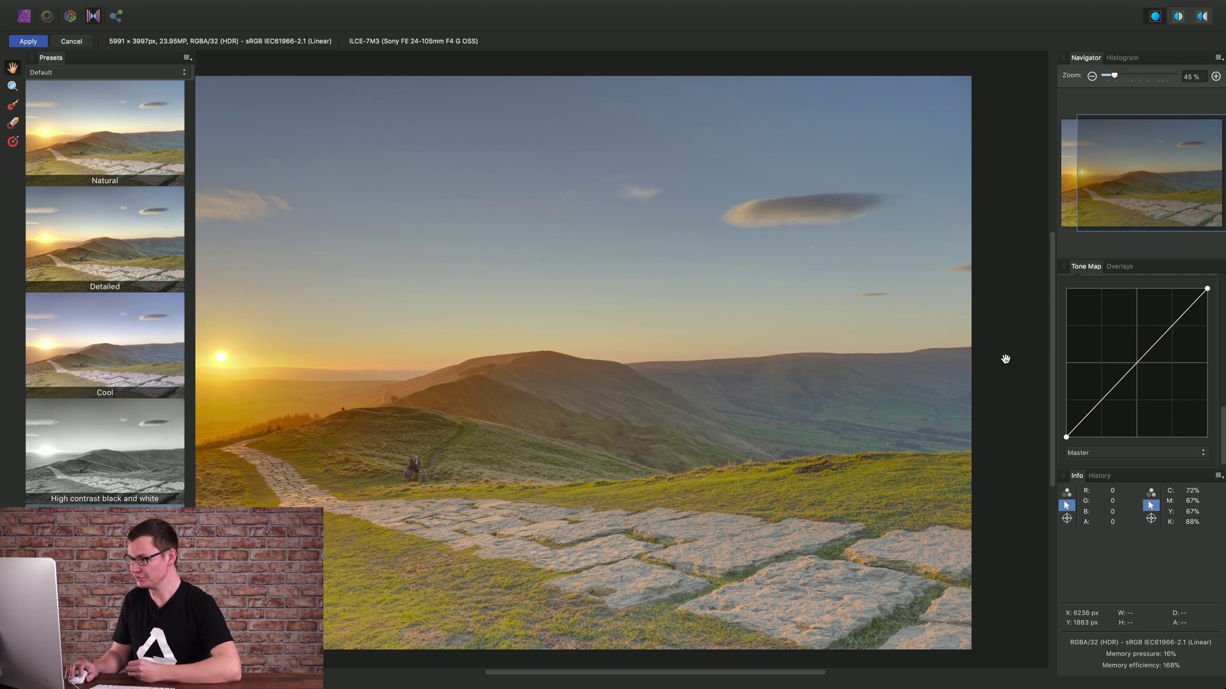
mouse_move(1102, 400)
left_mouse_down()
mouse_move(1081, 436)
mouse_move(1101, 420)
left_mouse_up()
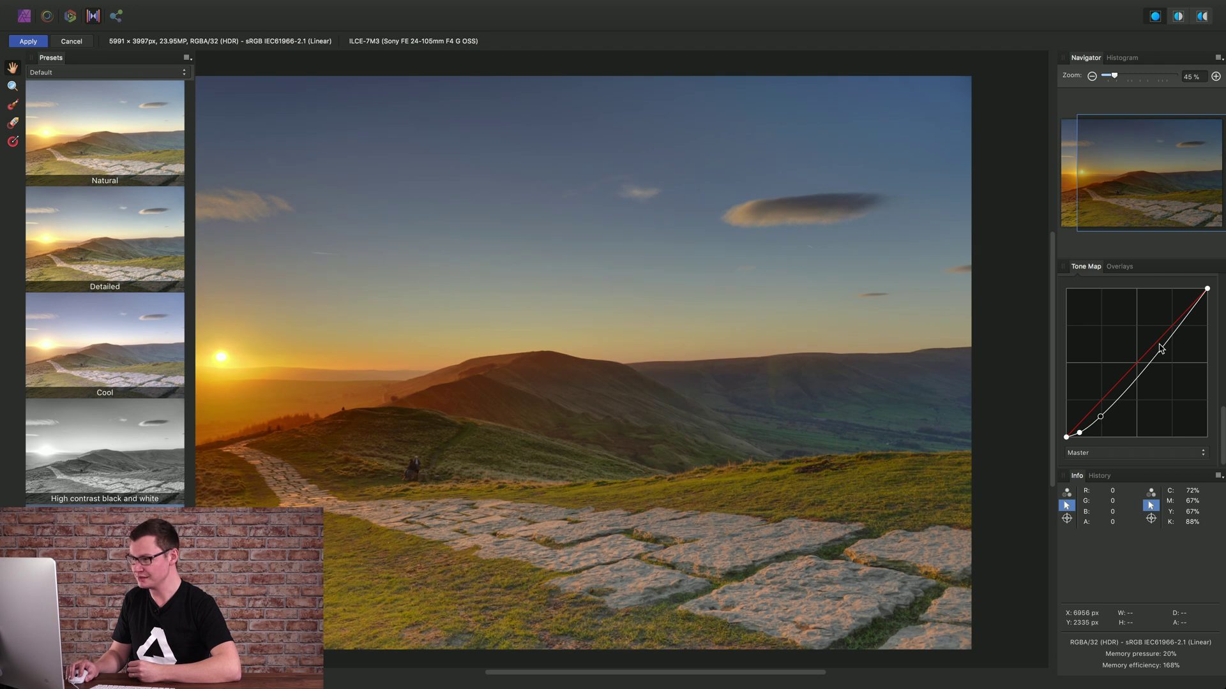
left_click_drag(1182, 330, 1152, 331)
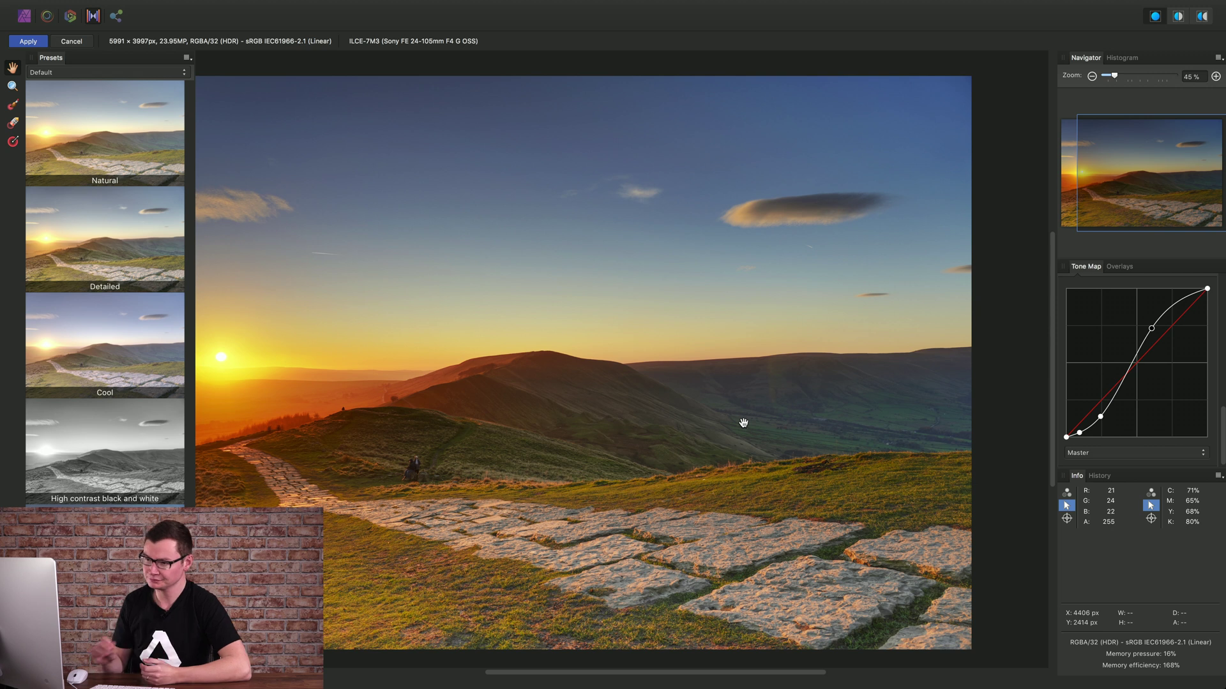
left_click_drag(1223, 429, 1223, 363)
Step: Enable White Balance and warm the Temperature to 12%
left_click(1089, 355)
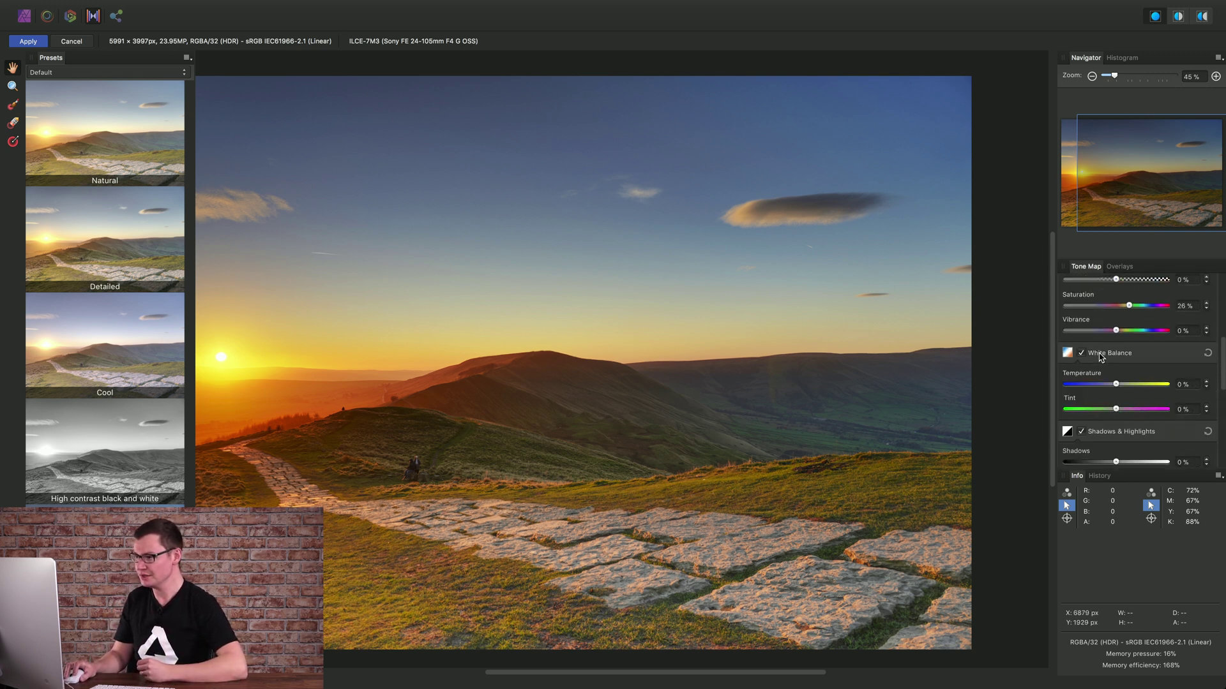
left_click_drag(1120, 384, 1117, 416)
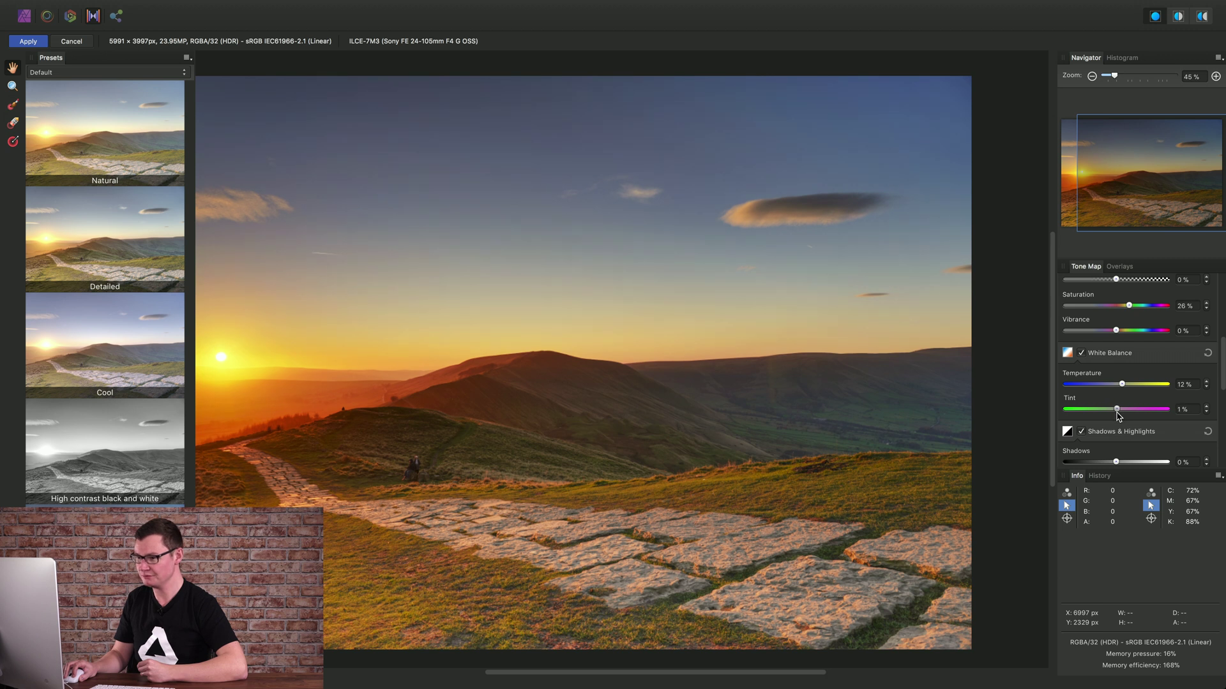
left_click_drag(1223, 378, 1224, 324)
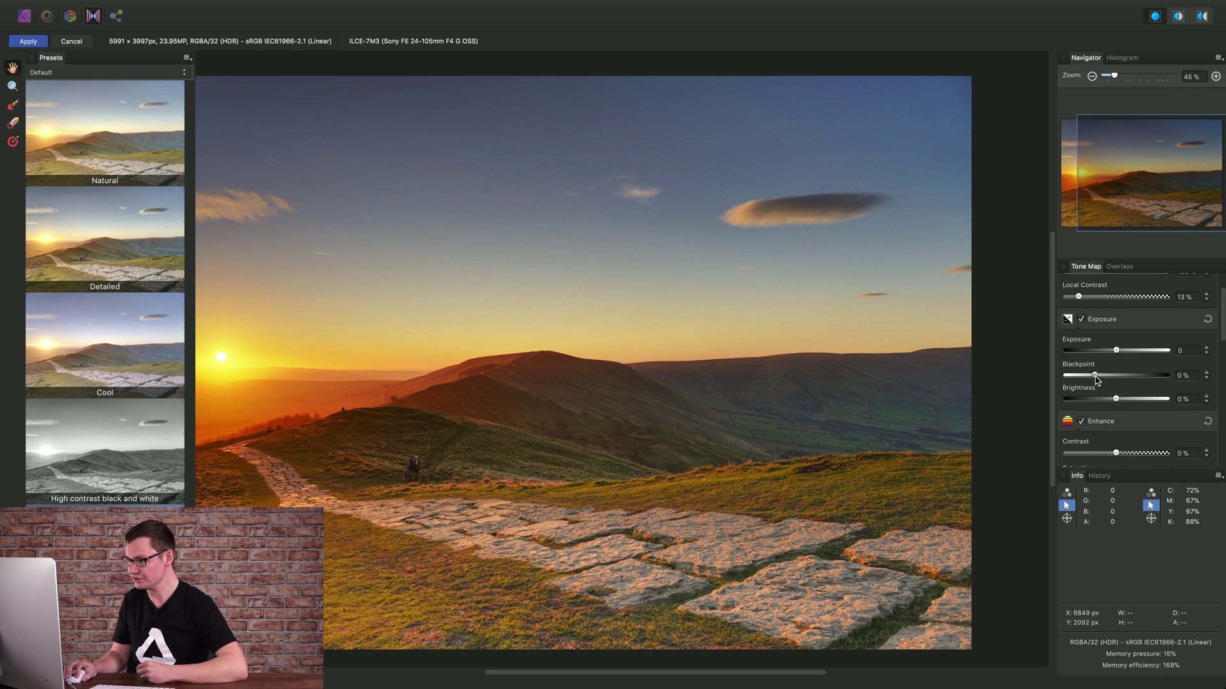
Step: Deepen the black point by raising Blackpoint and entering 5 in its field
left_click_drag(1096, 379, 1103, 380)
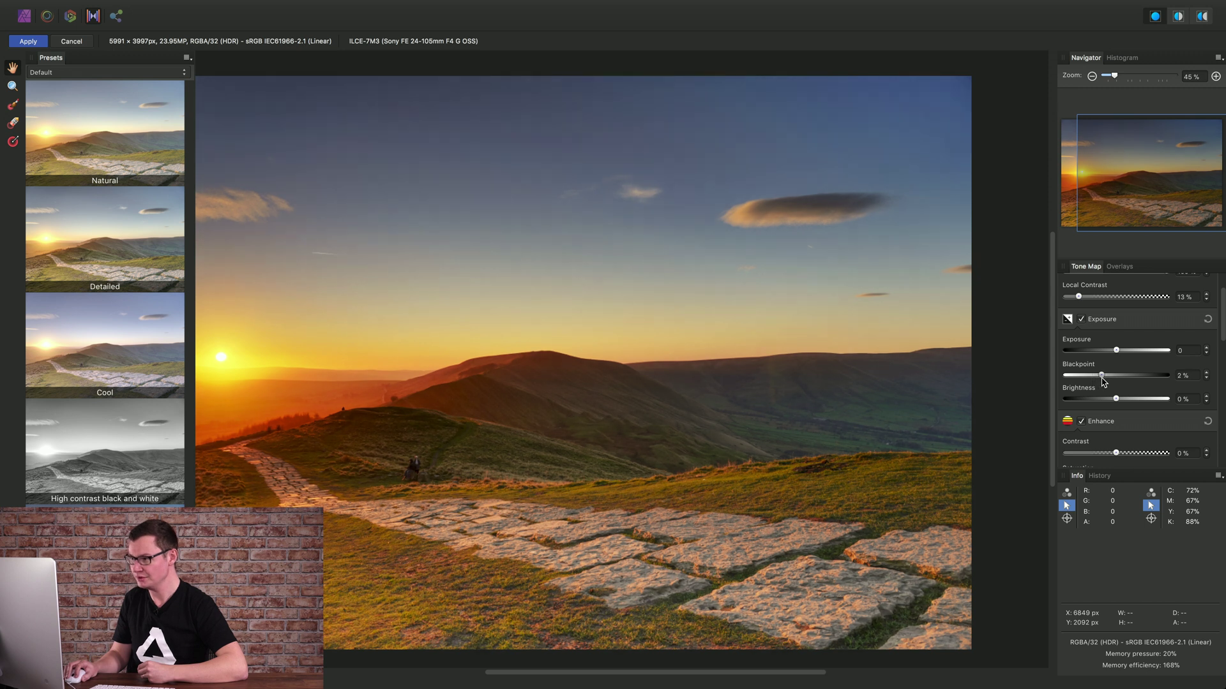
scroll(1195, 400, "down", 5)
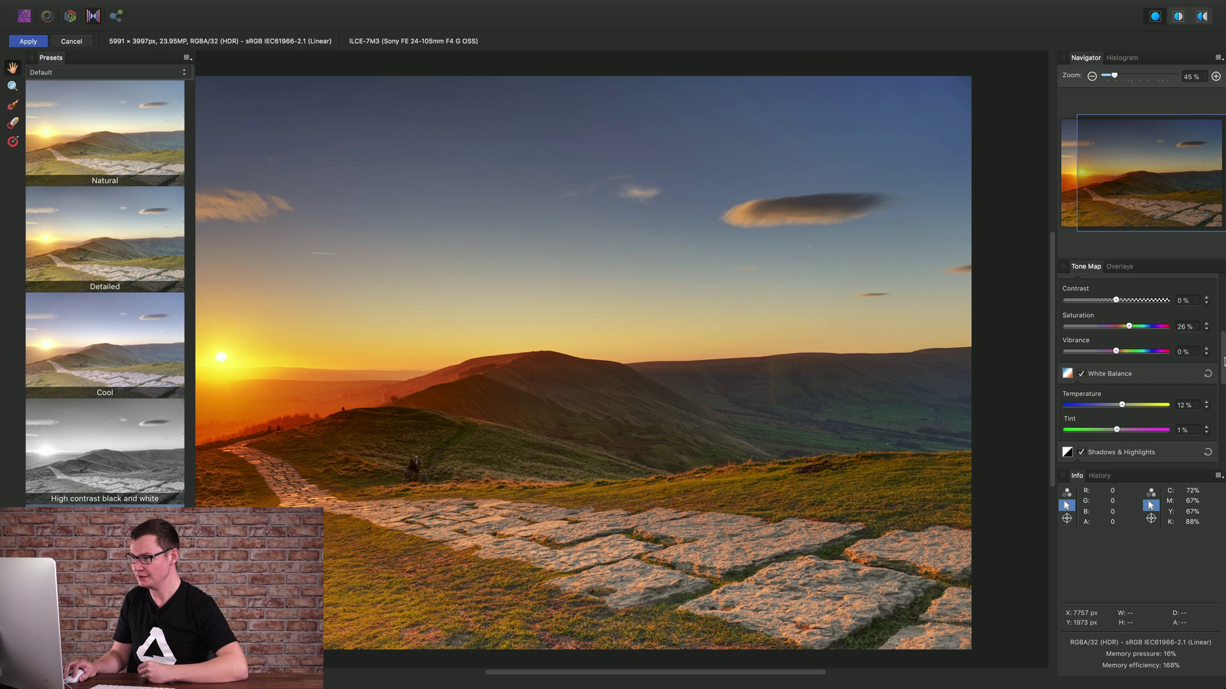
scroll(1207, 361, "up", 5)
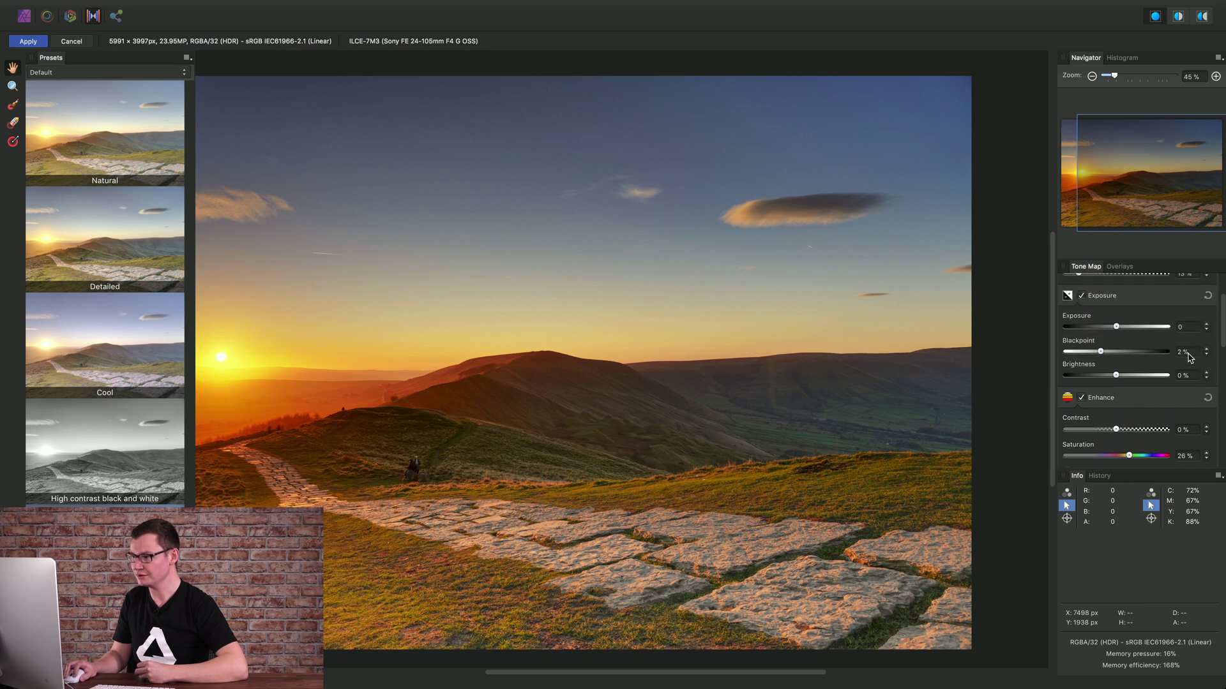
left_click(1184, 352)
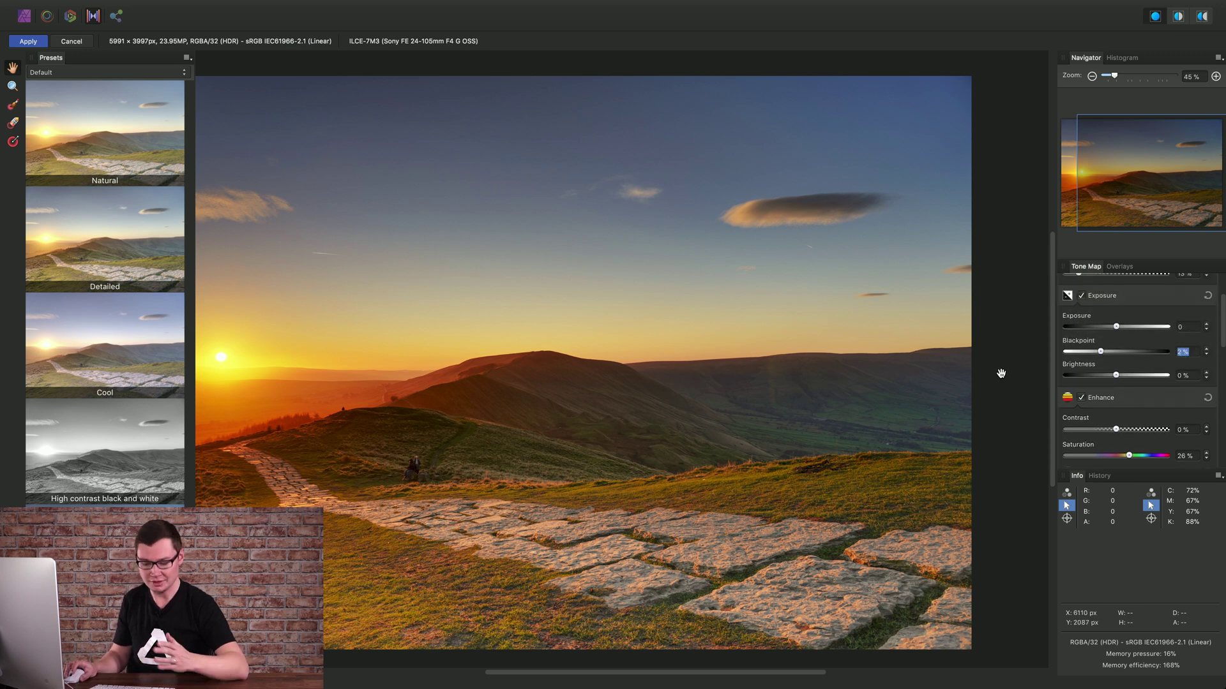
type("5")
key("Return")
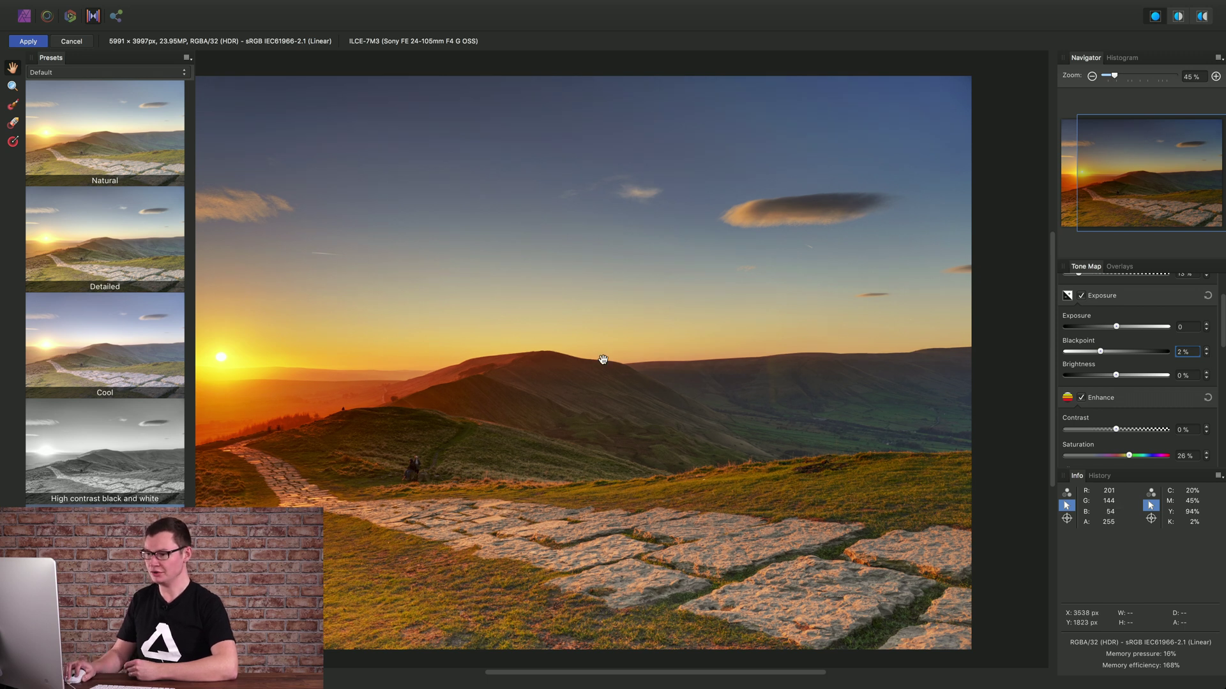
Step: Apply the tone mapping, then review JPEG export settings and cancel without exporting
left_click(28, 41)
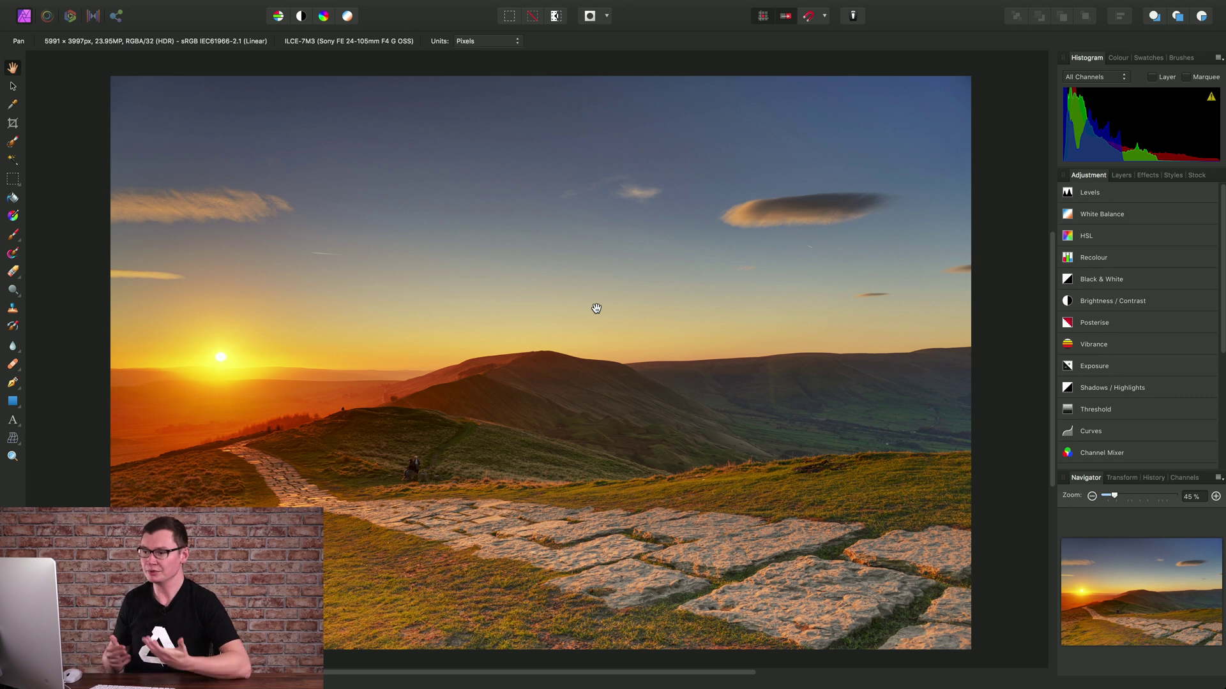
mouse_move(377, 5)
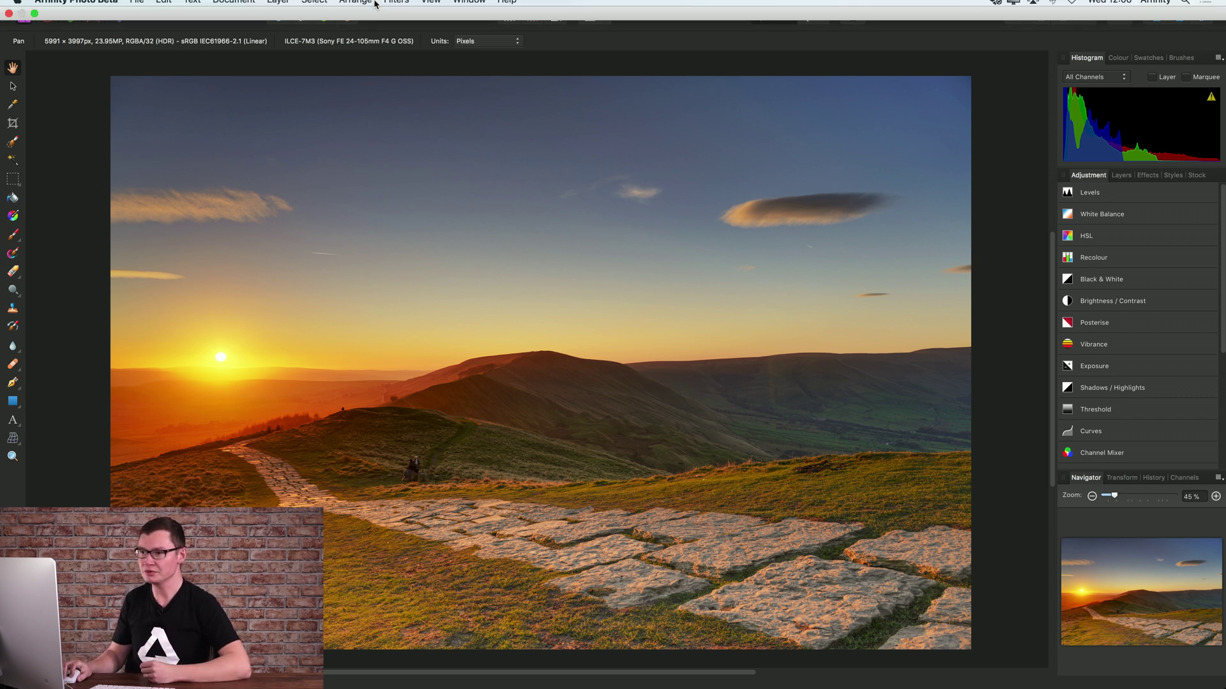
left_click(135, 7)
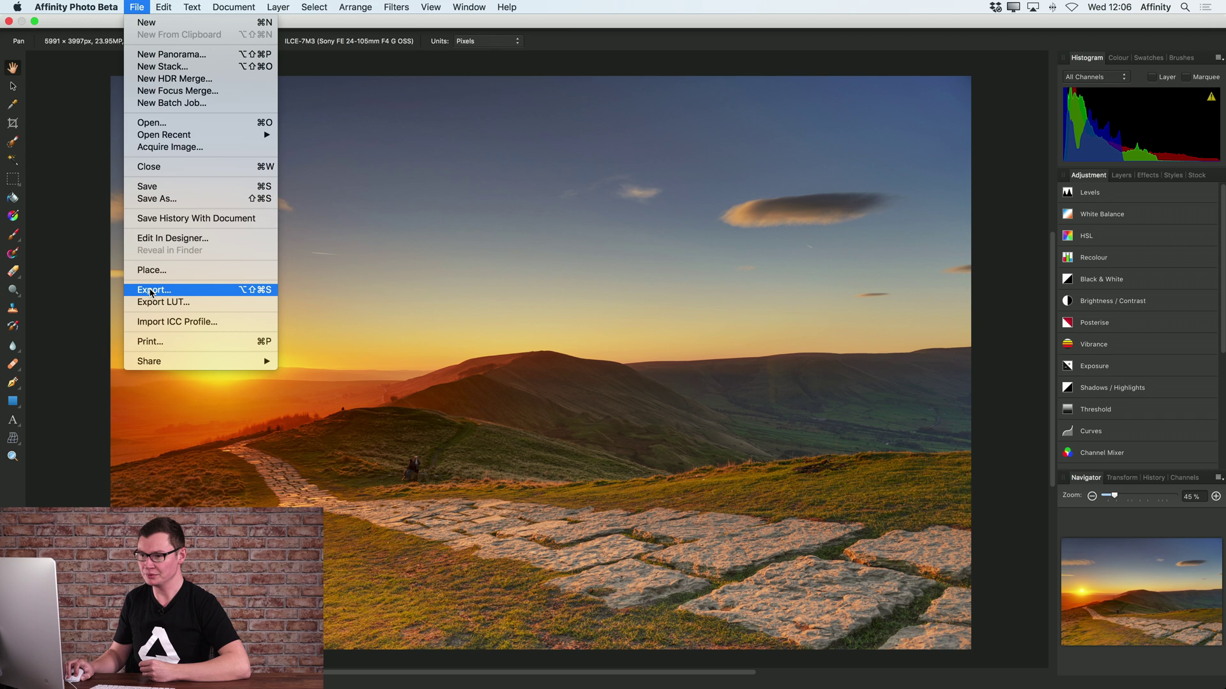
left_click(152, 291)
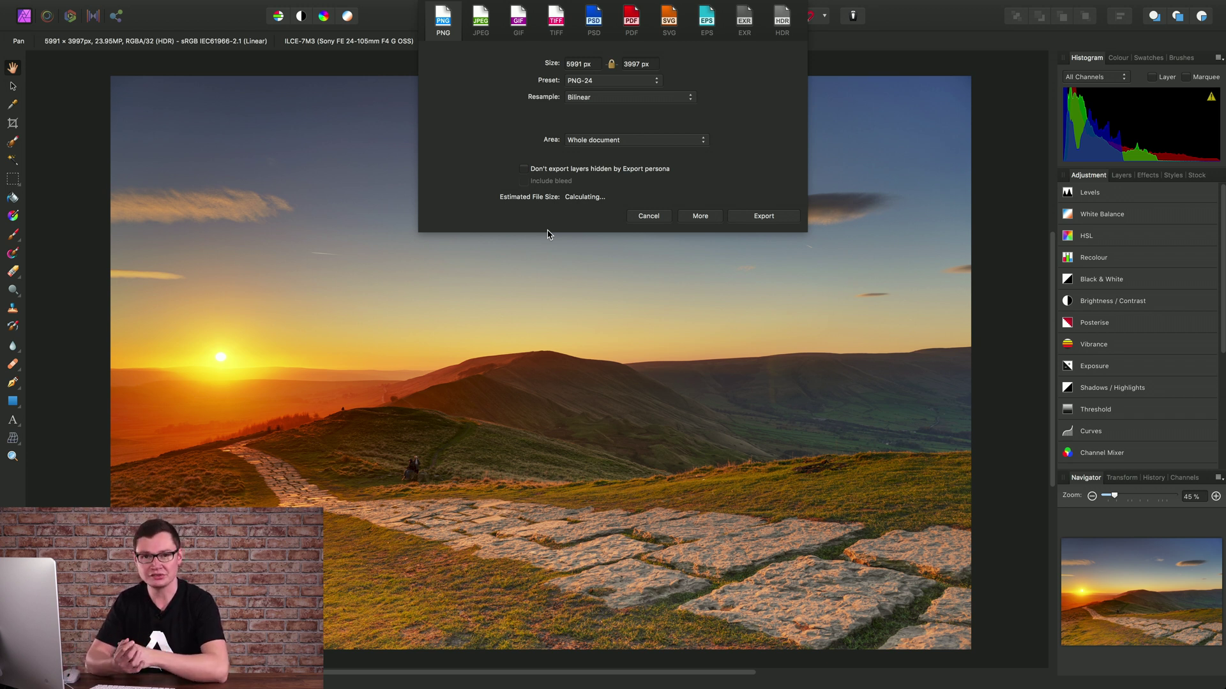
left_click(478, 22)
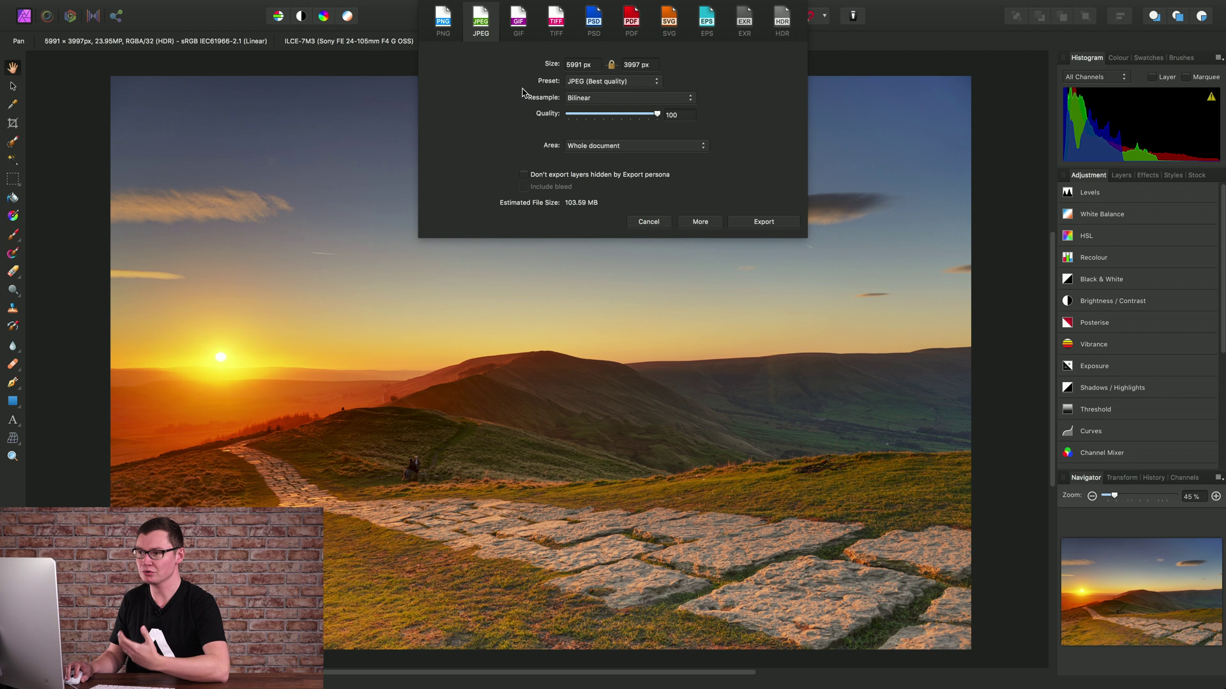
left_click(648, 222)
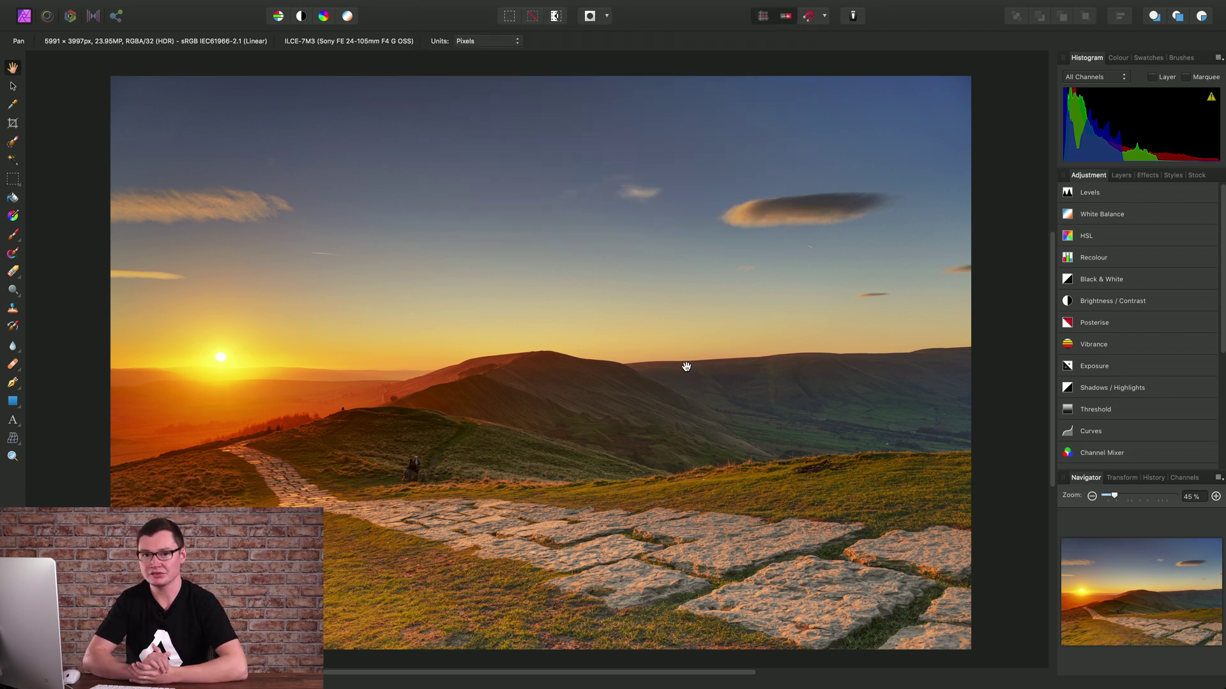